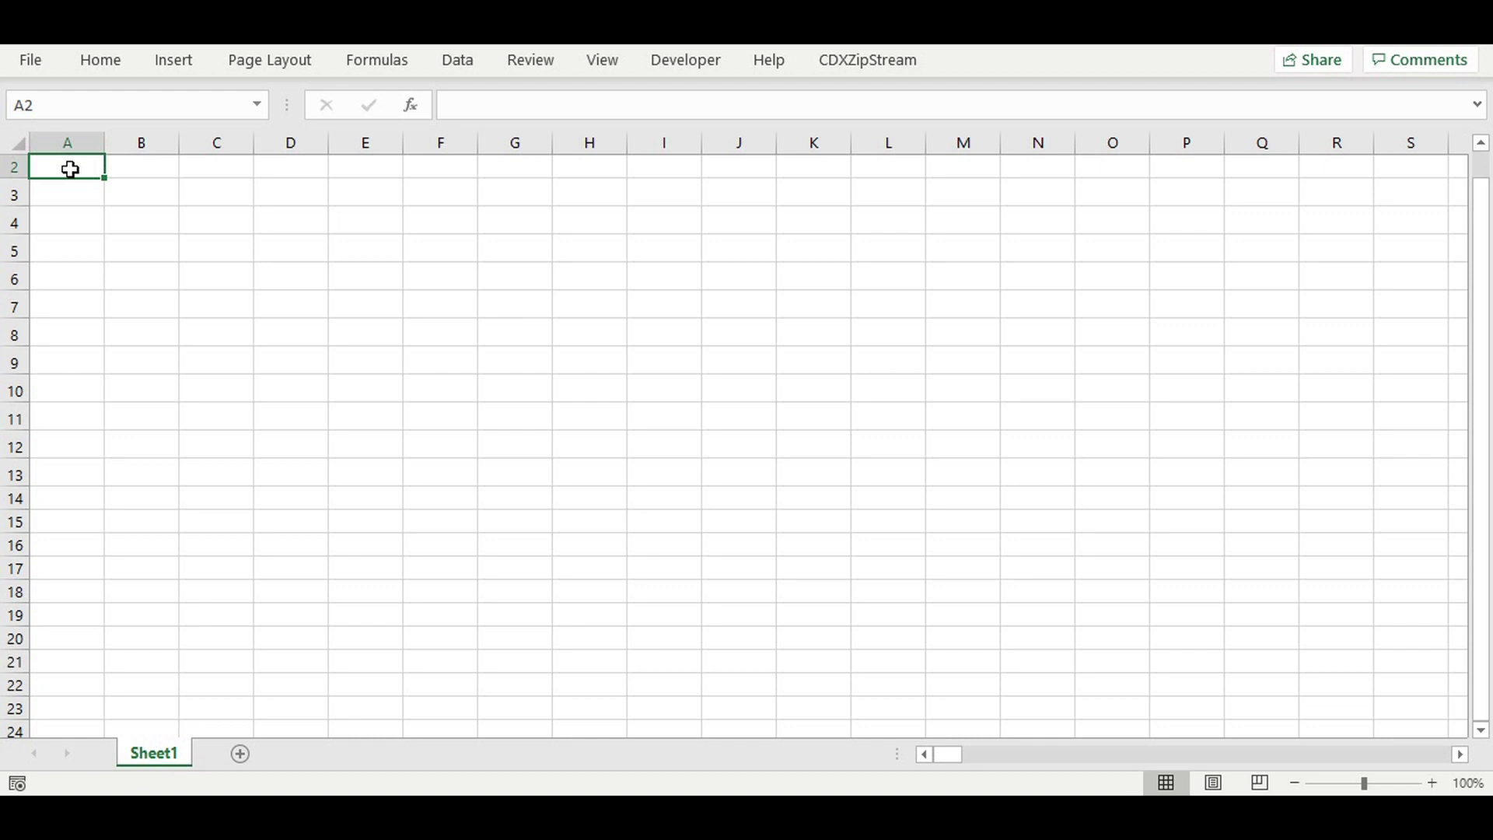
Open the CDXZipStream Account window to confirm Premium ACS 4.1.0.3 is activated.
{"action": "left_click", "coordinate": [877, 76]}
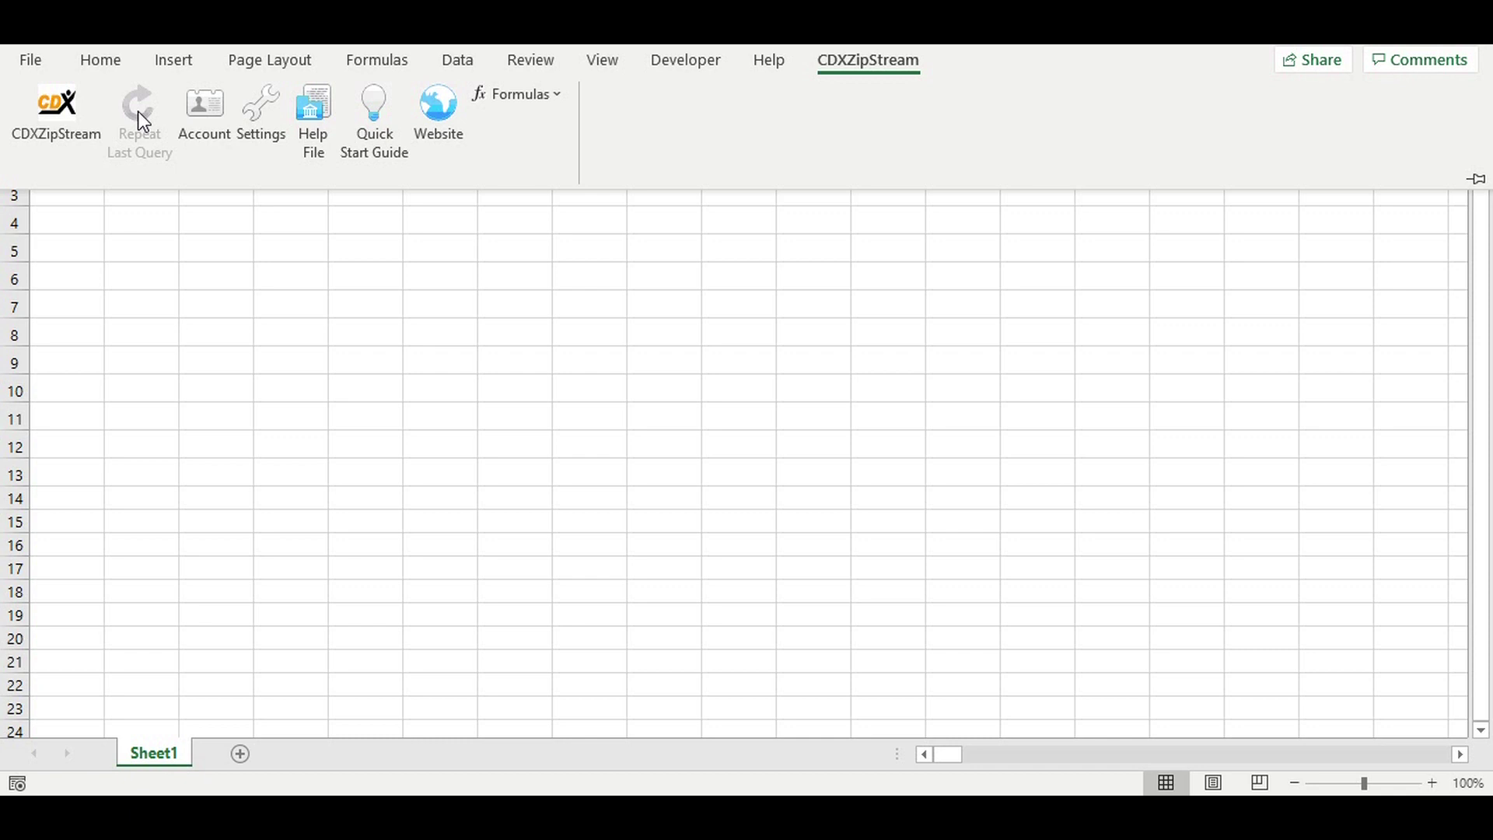
{"action": "left_click", "coordinate": [198, 111]}
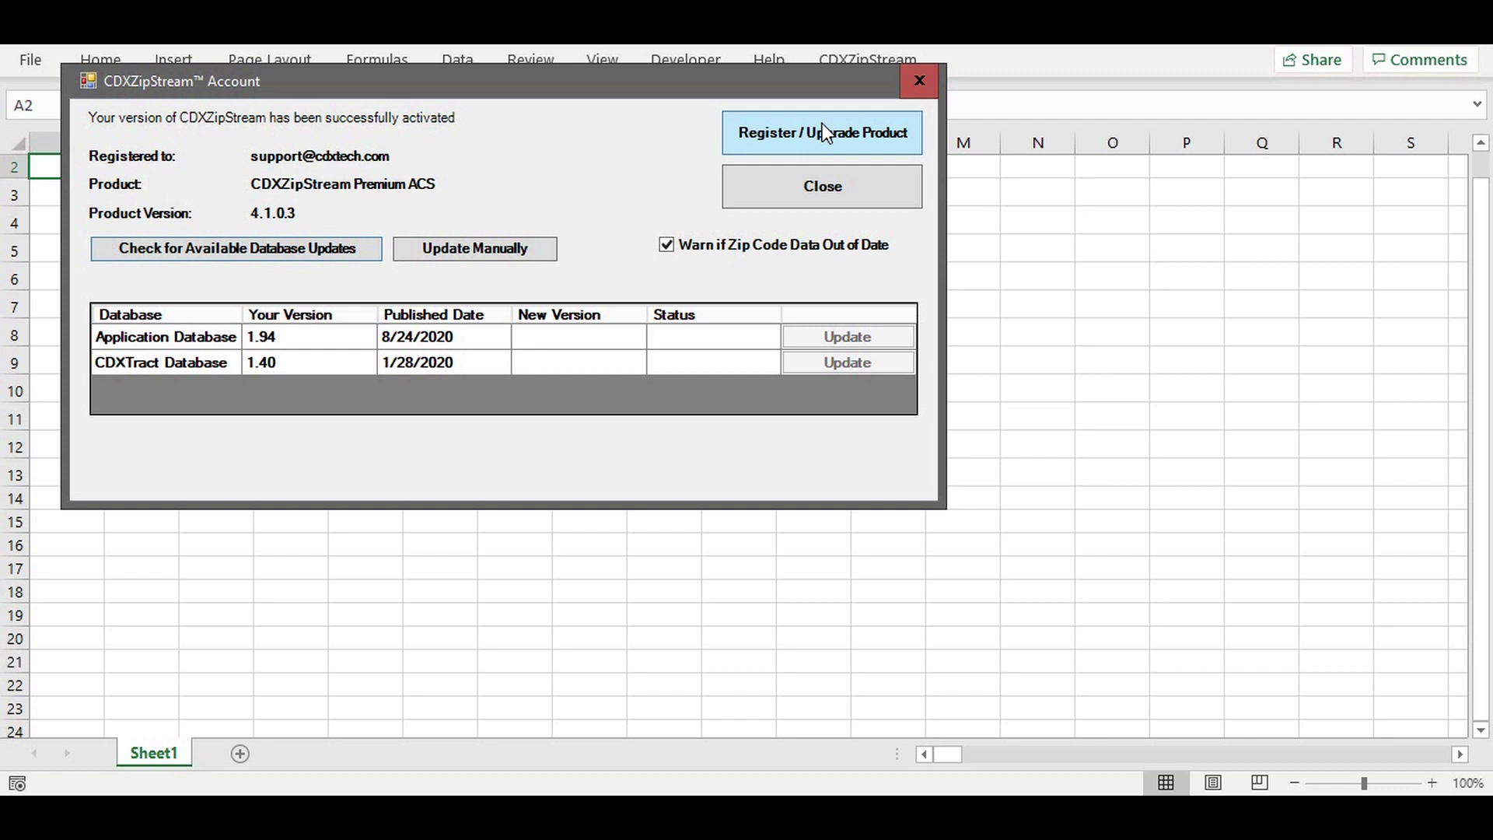
Close the Account window and display the list of insertable CDXZipStream functions.
{"action": "left_click", "coordinate": [850, 191]}
{"action": "left_click", "coordinate": [871, 61]}
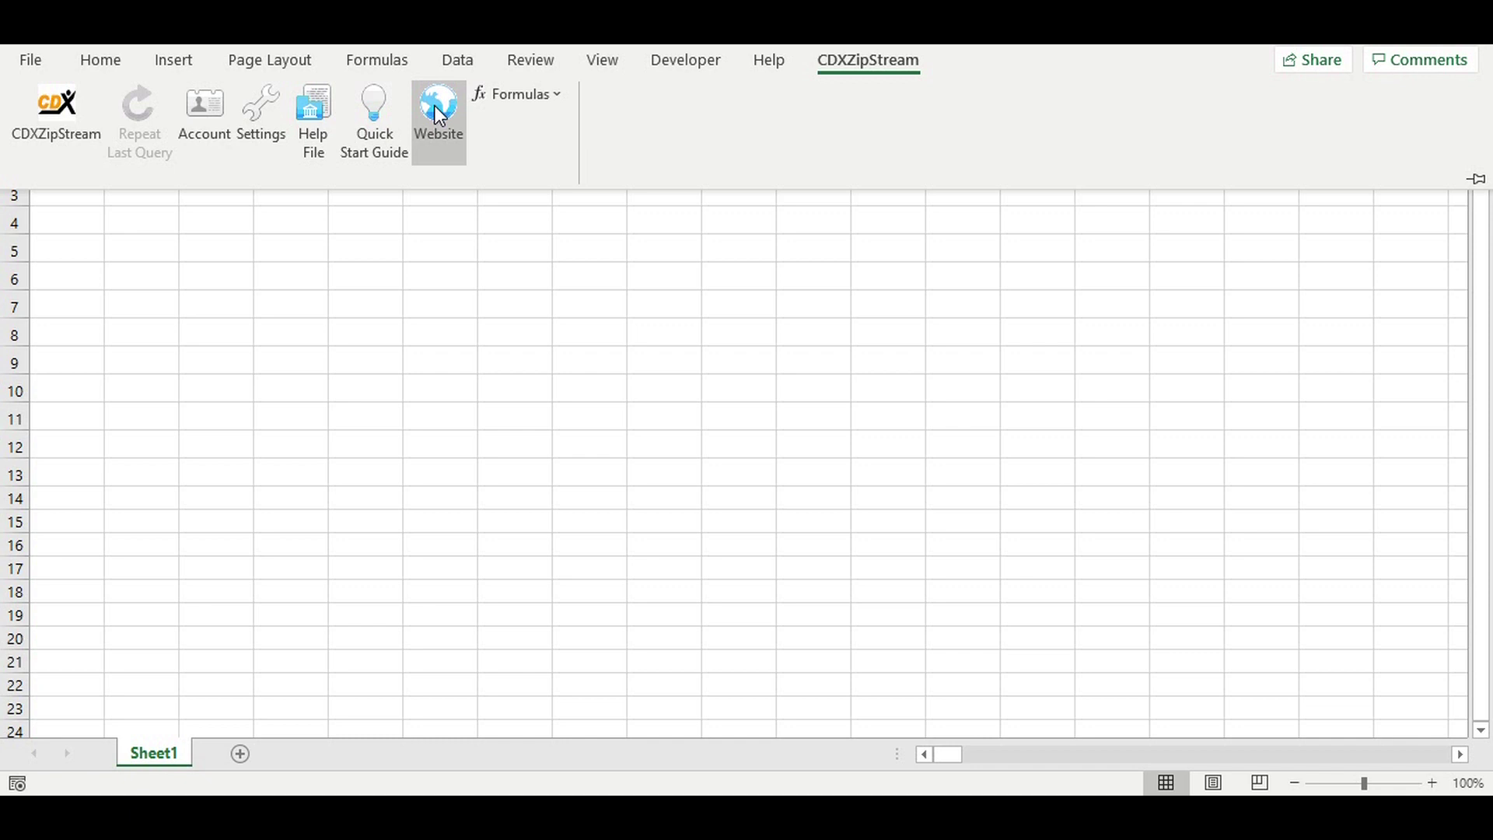
{"action": "left_click", "coordinate": [546, 97]}
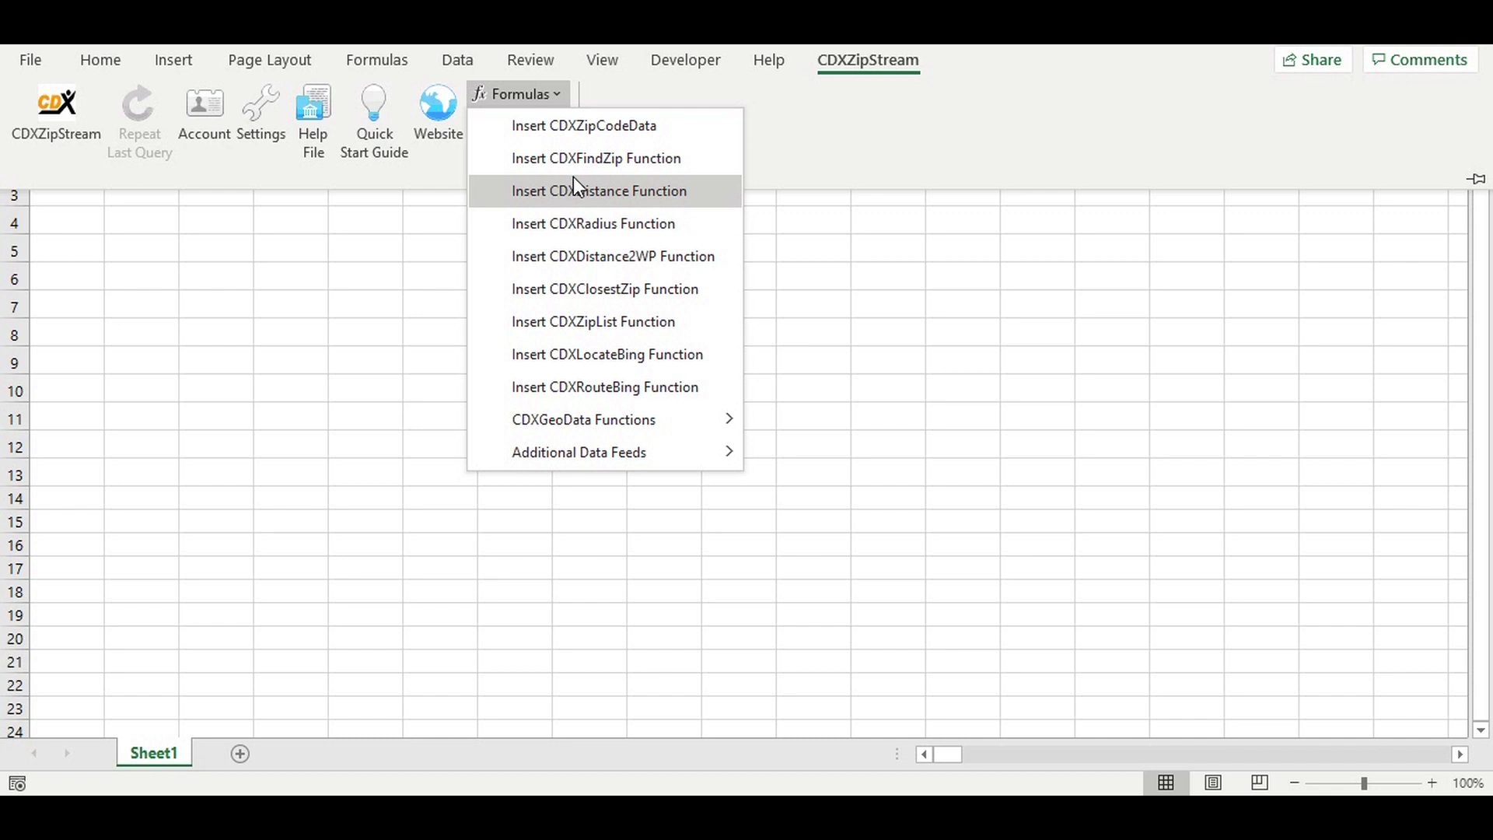
Dismiss the CDXZipStream function list to return to the empty sheet.
{"action": "left_click", "coordinate": [365, 244]}
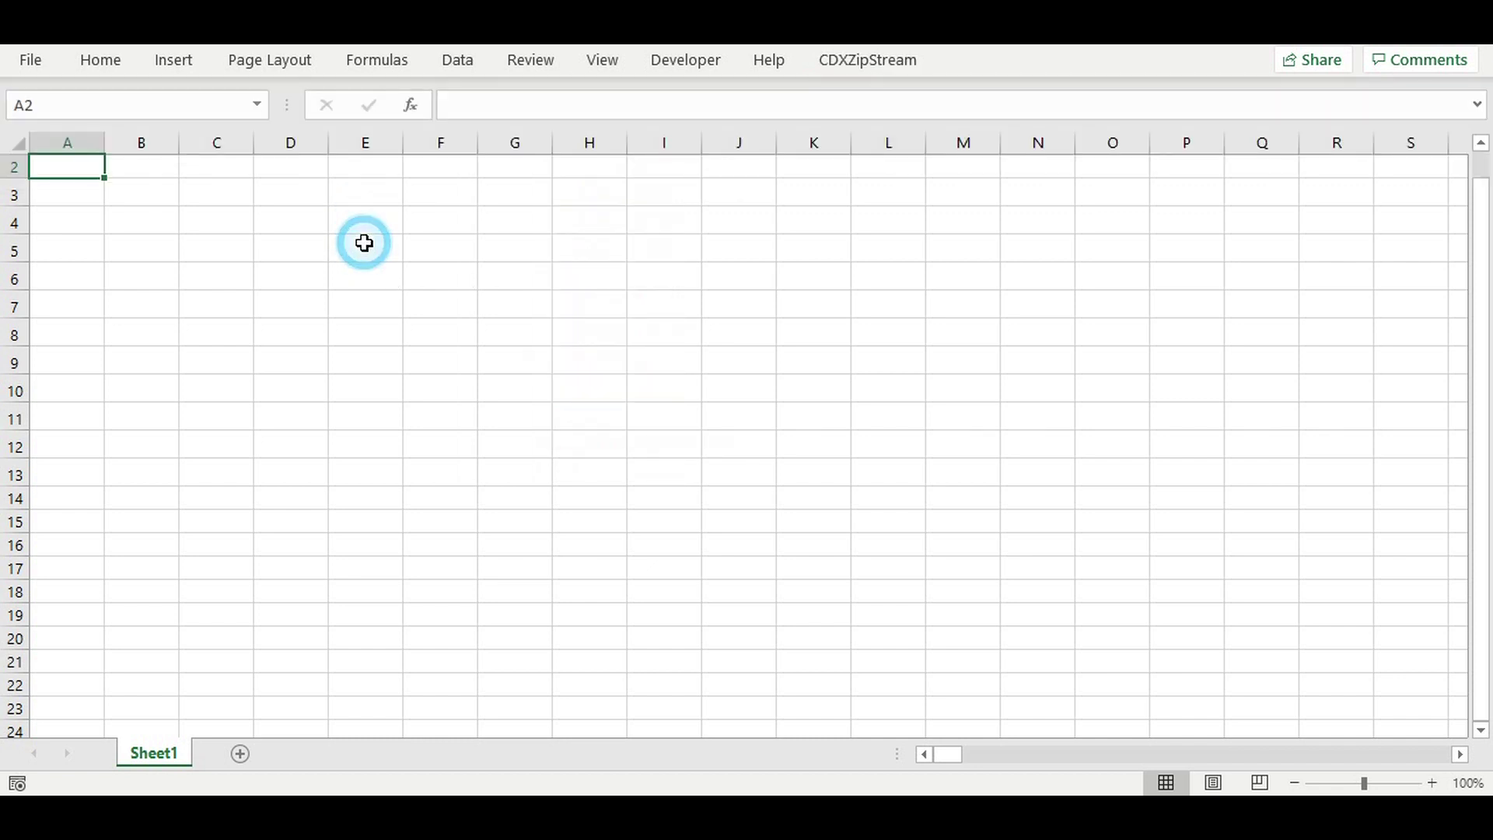
View cell E5's shortcut menu with its CDXZipStream Functions entry, then dismiss it unused.
{"action": "left_click", "coordinate": [366, 244]}
{"action": "right_click", "coordinate": [364, 244]}
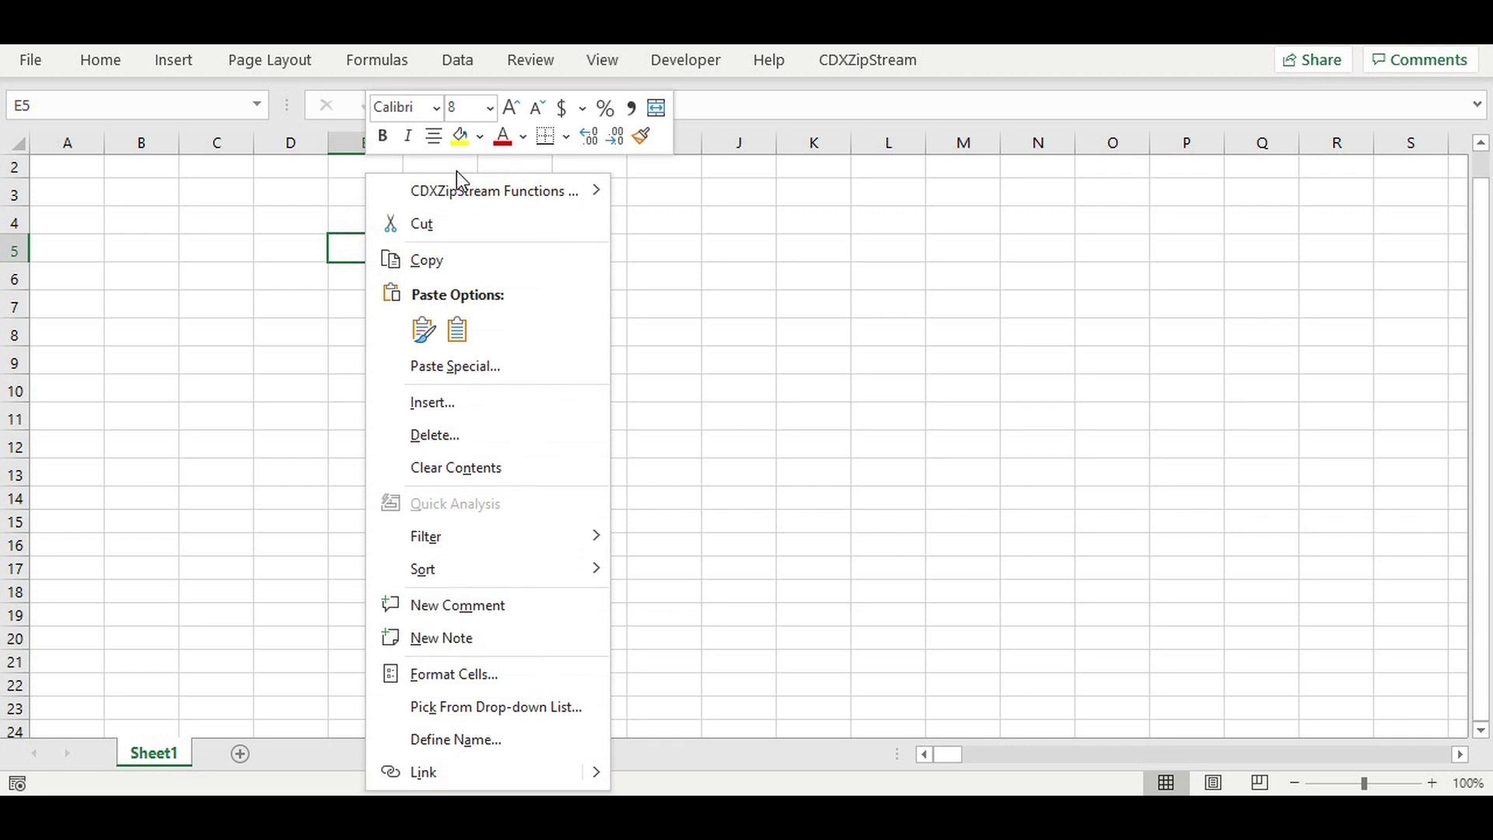
{"action": "mouse_move", "coordinate": [484, 193]}
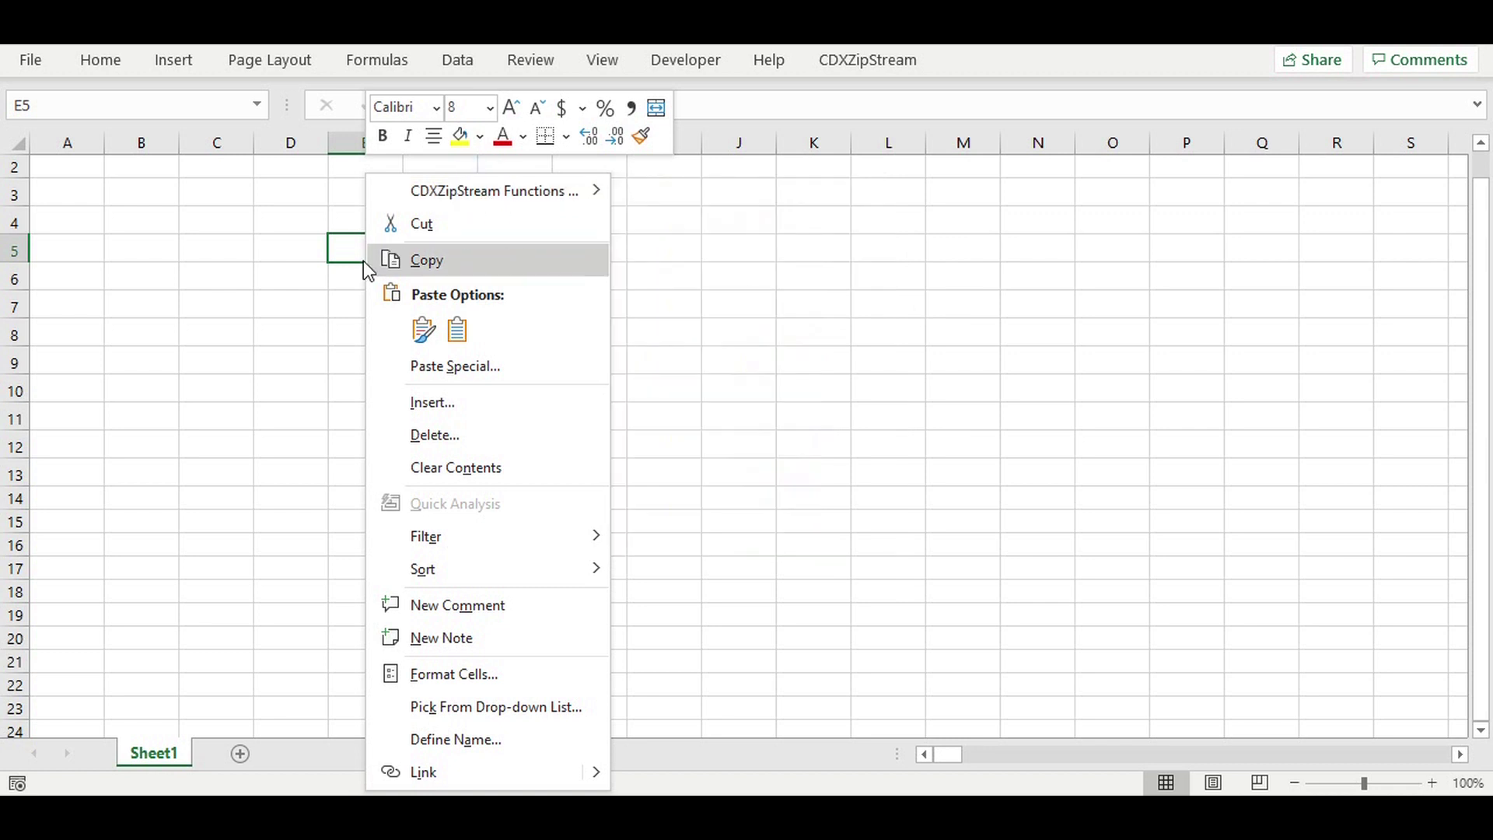
{"action": "left_click", "coordinate": [344, 258]}
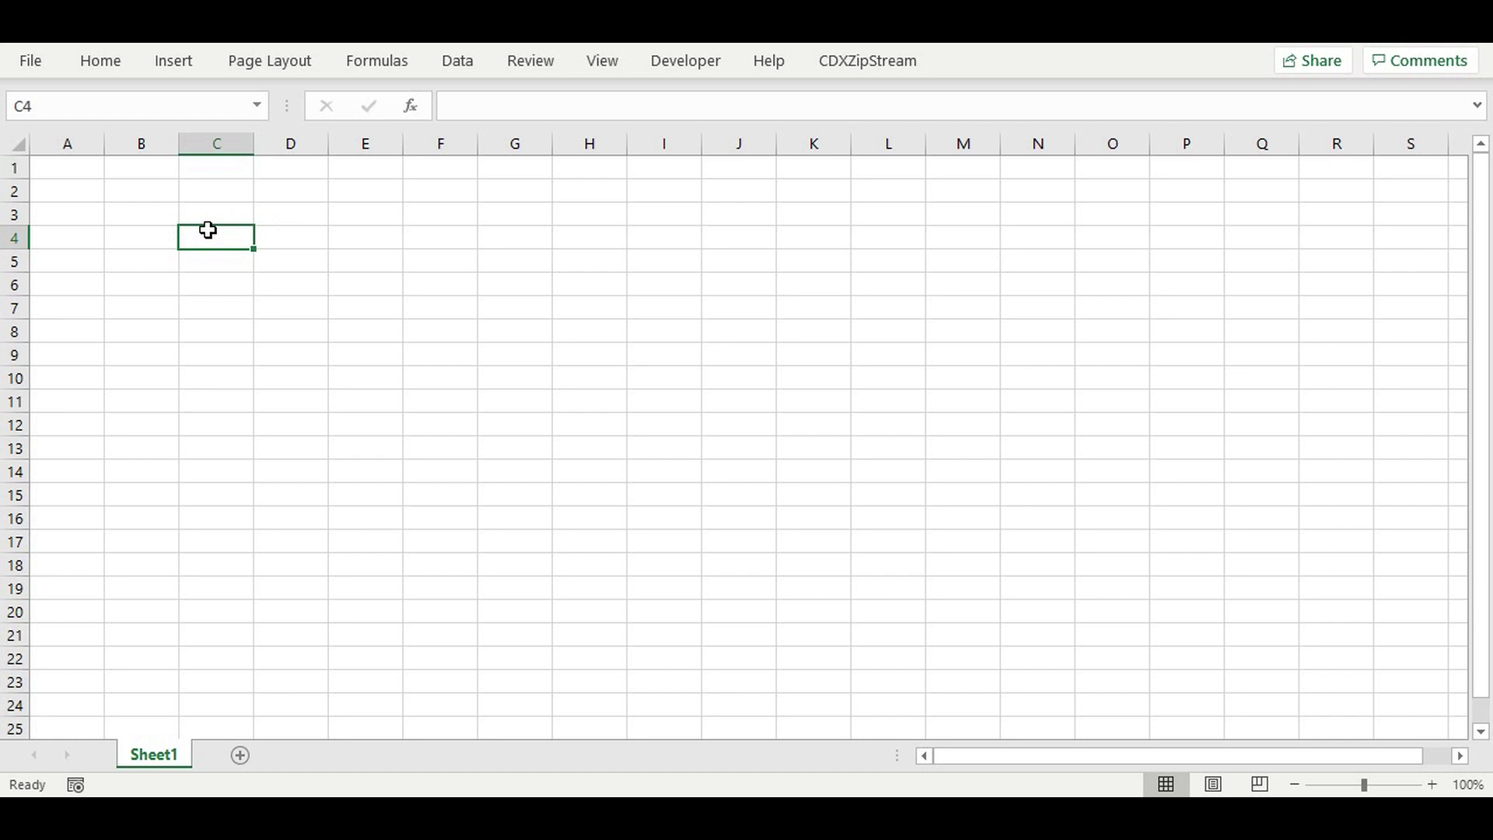
Paste zip codes 04011, 48911, 15001, 61820, 48908 into C4:C8 and launch ZipStream from C4.
{"action": "key", "text": "ctrl+v"}
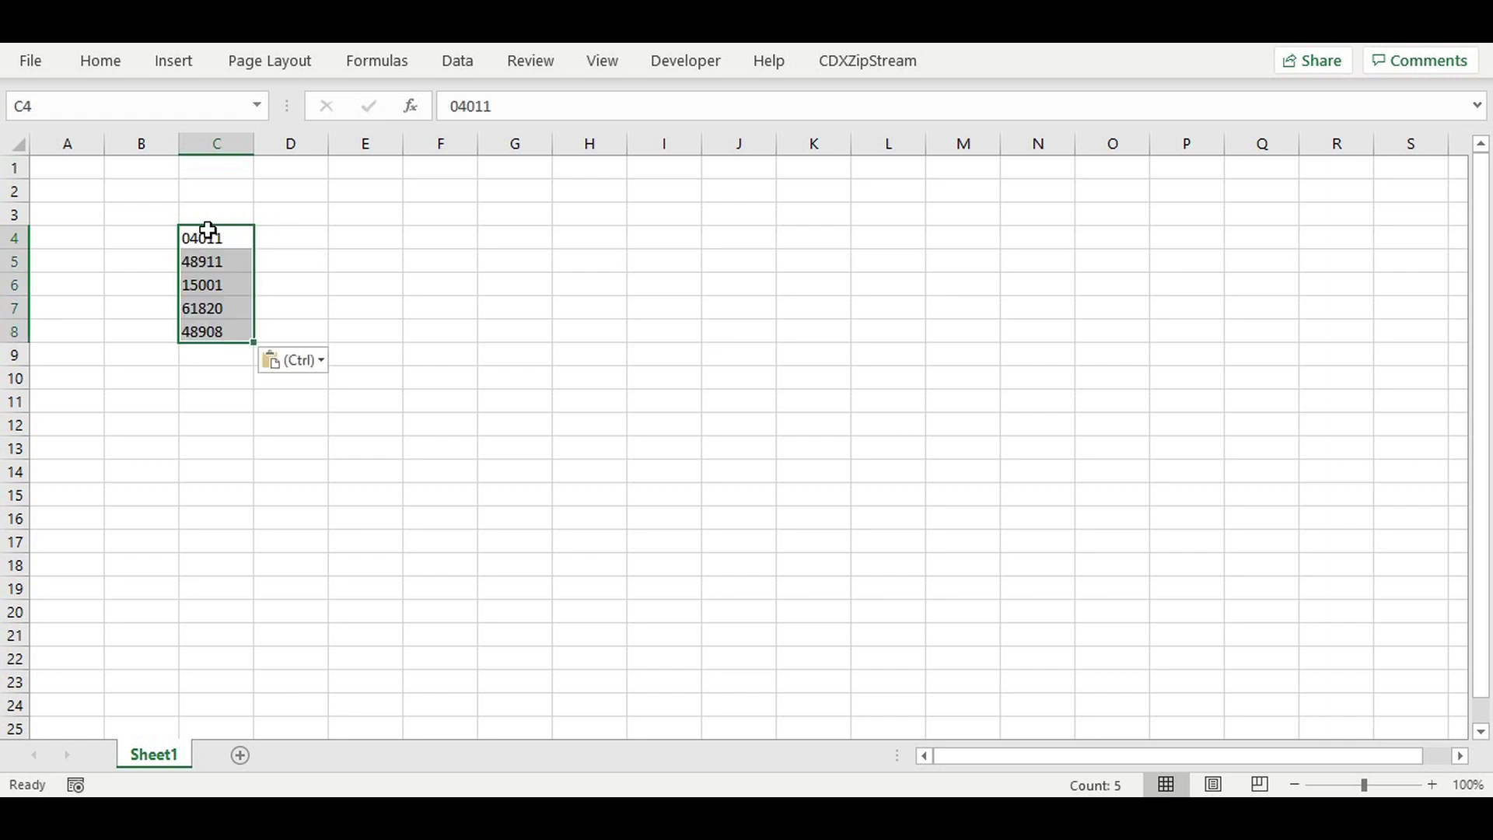
{"action": "left_click", "coordinate": [208, 230]}
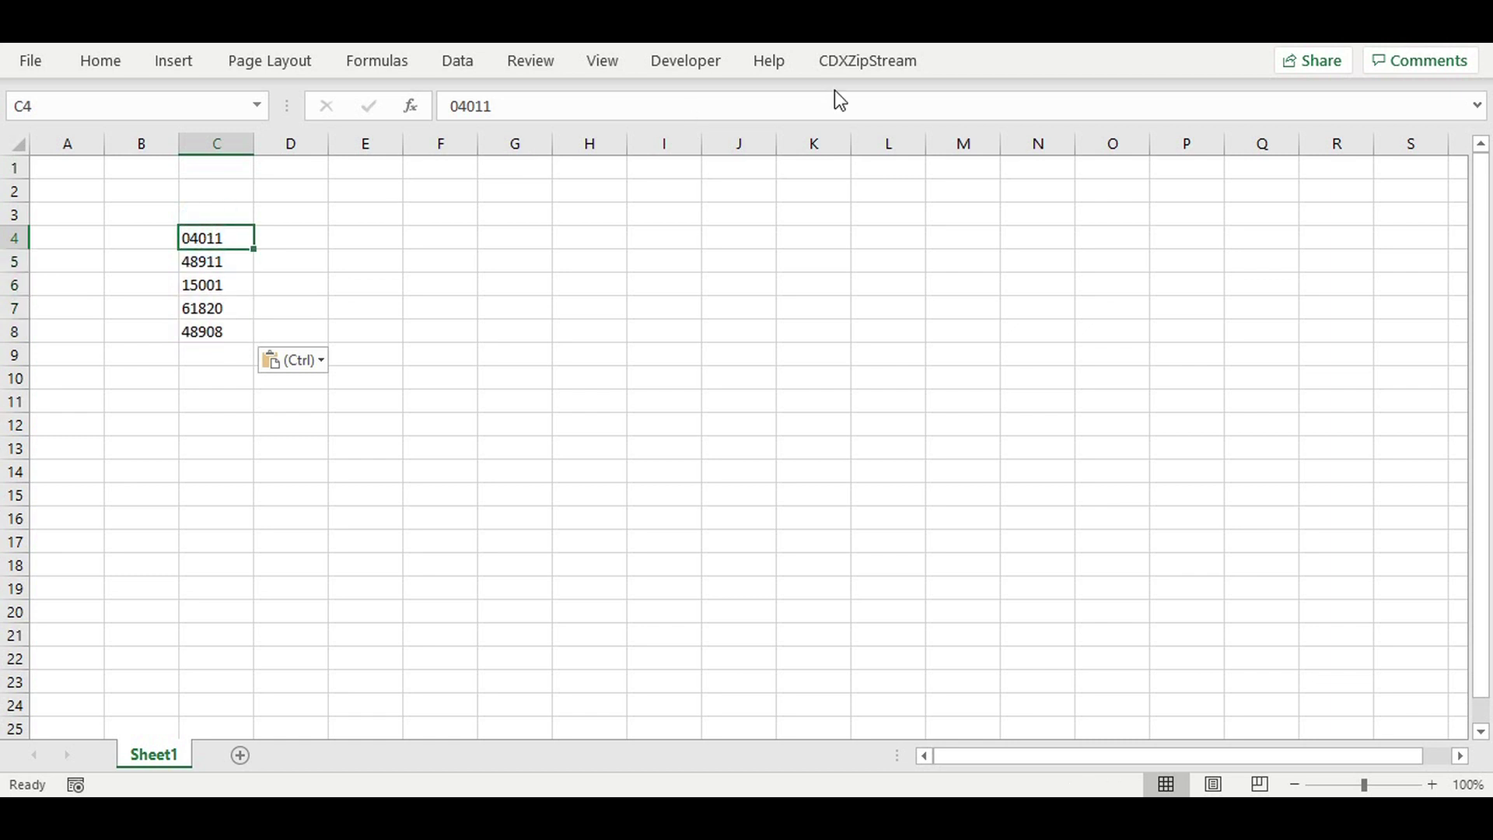
{"action": "left_click", "coordinate": [874, 64]}
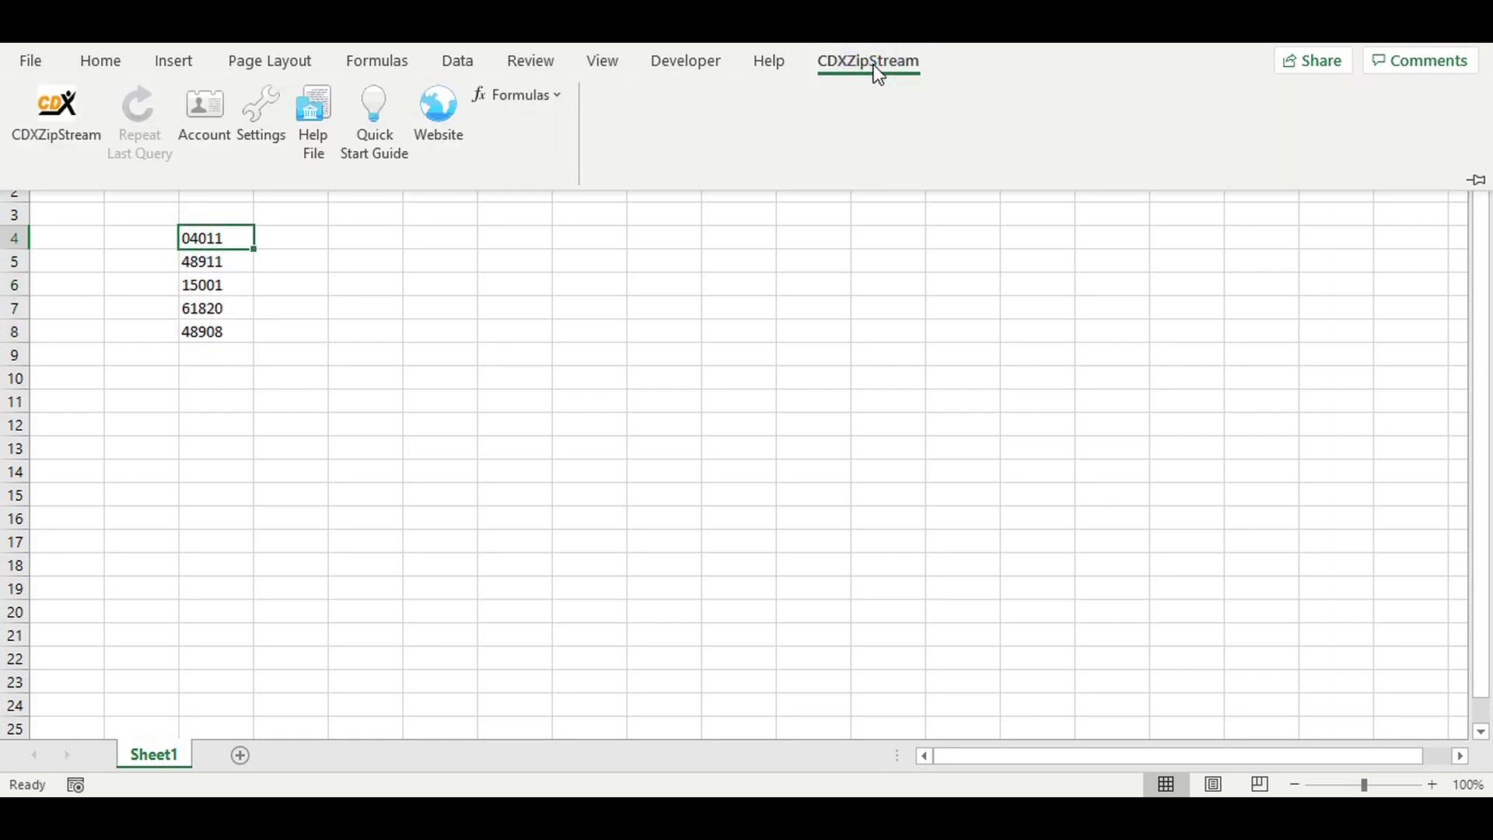
{"action": "left_click", "coordinate": [46, 119]}
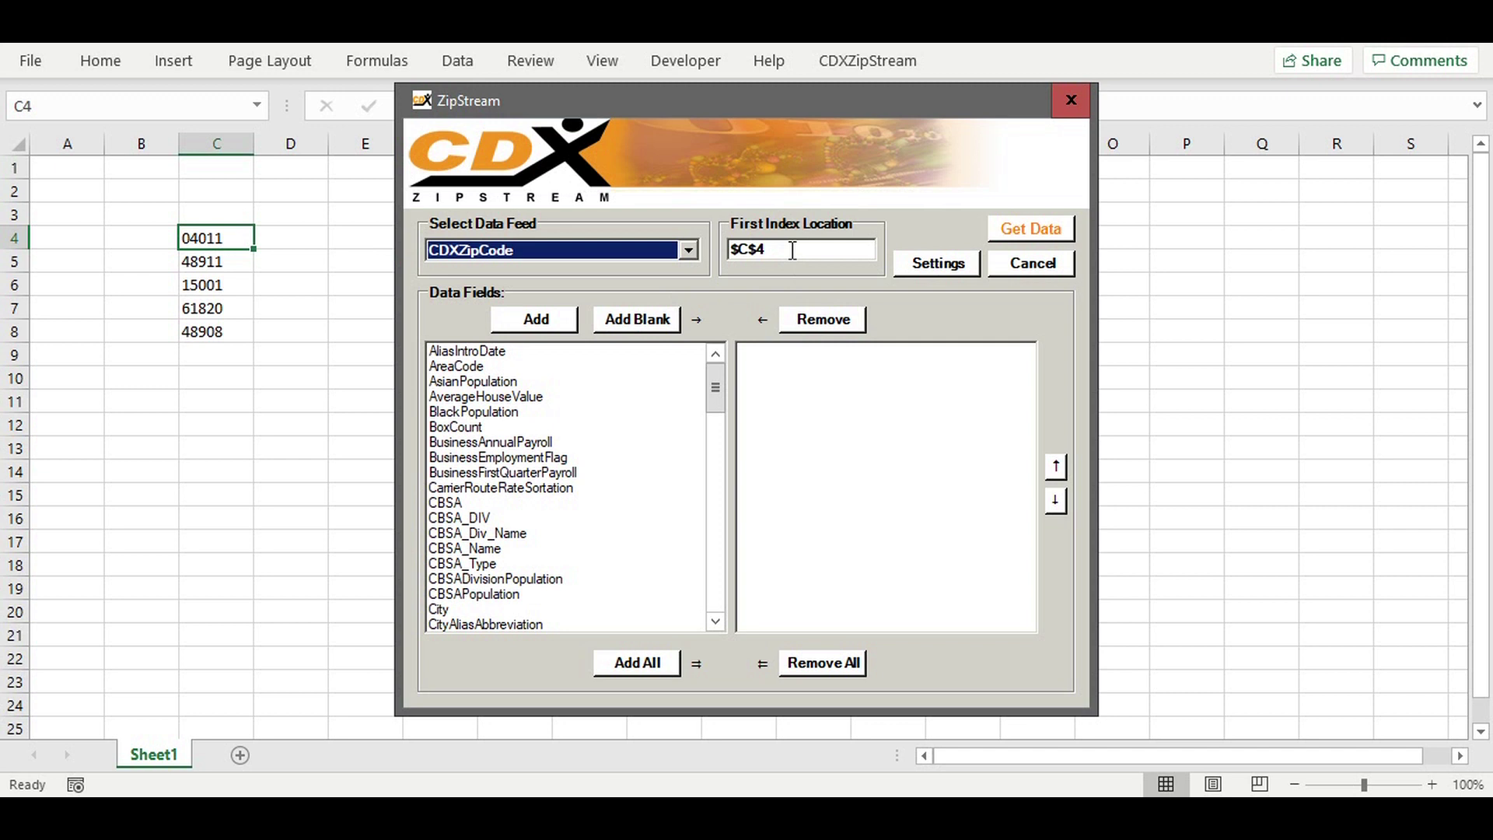
Keep CDXZipCode as the data feed and select the City field.
{"action": "left_click", "coordinate": [682, 257]}
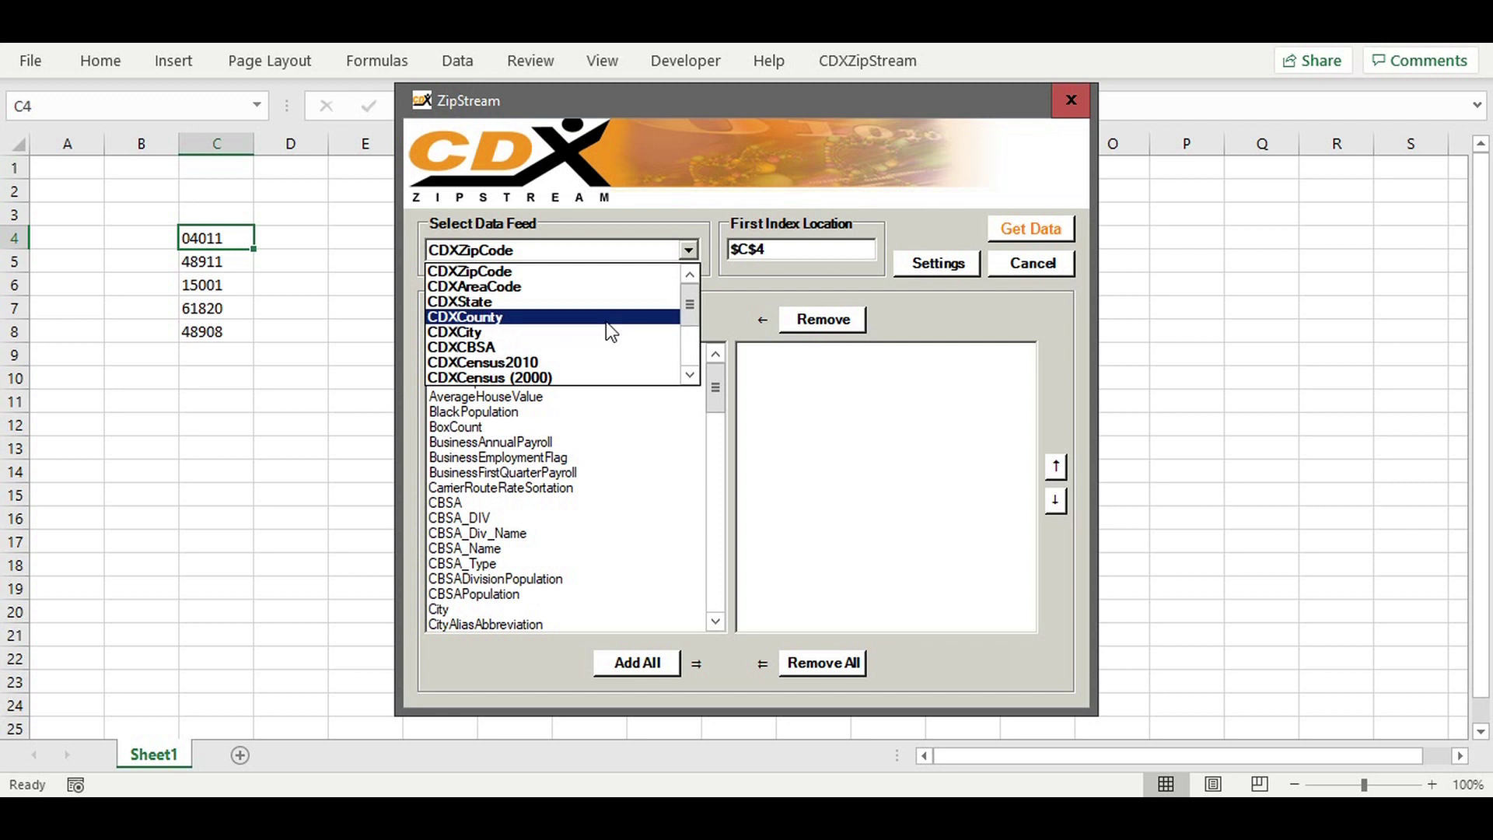
{"action": "left_click", "coordinate": [731, 306]}
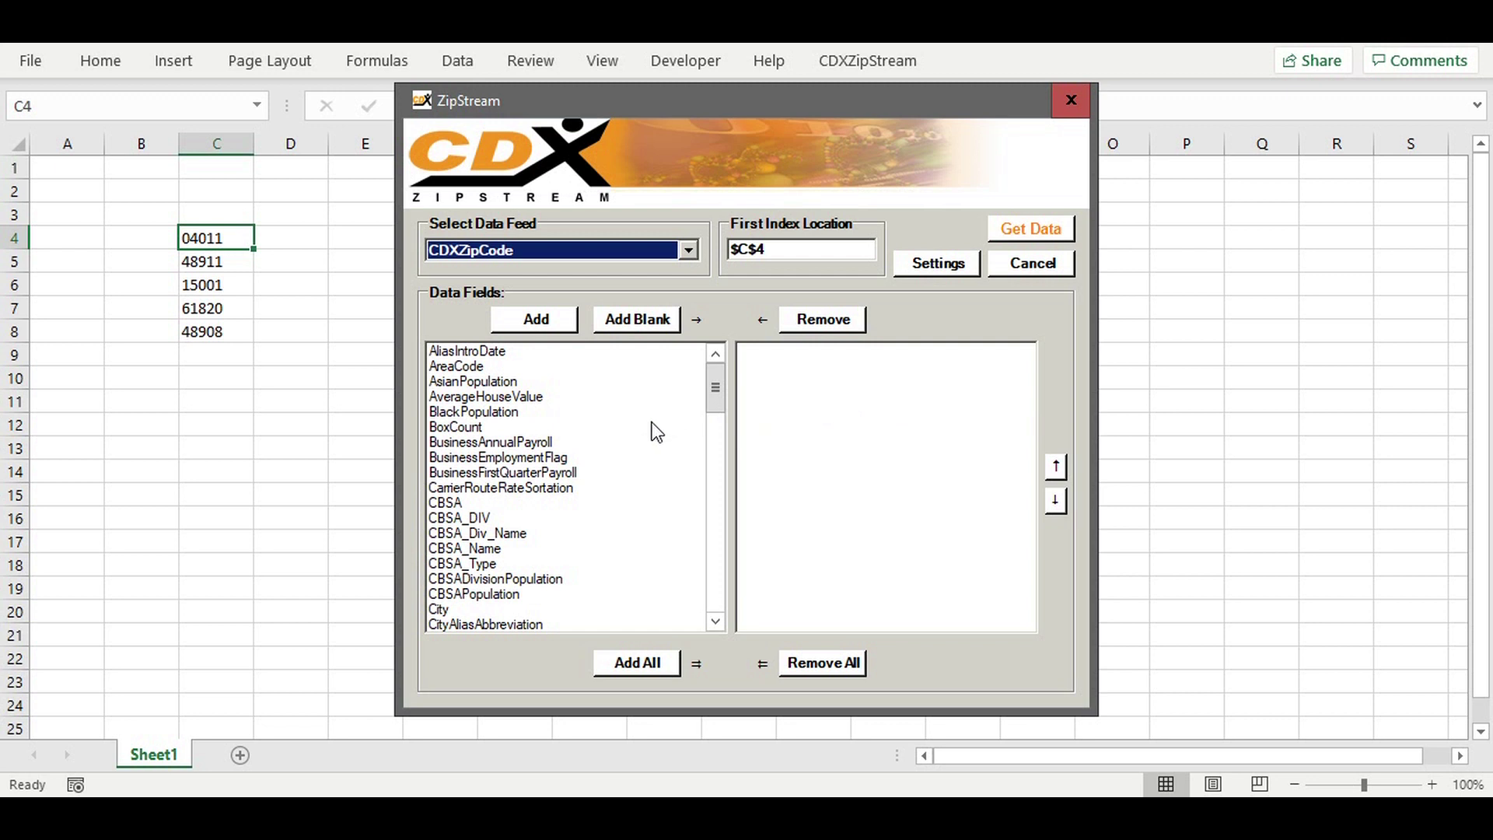
{"action": "left_click", "coordinate": [463, 607]}
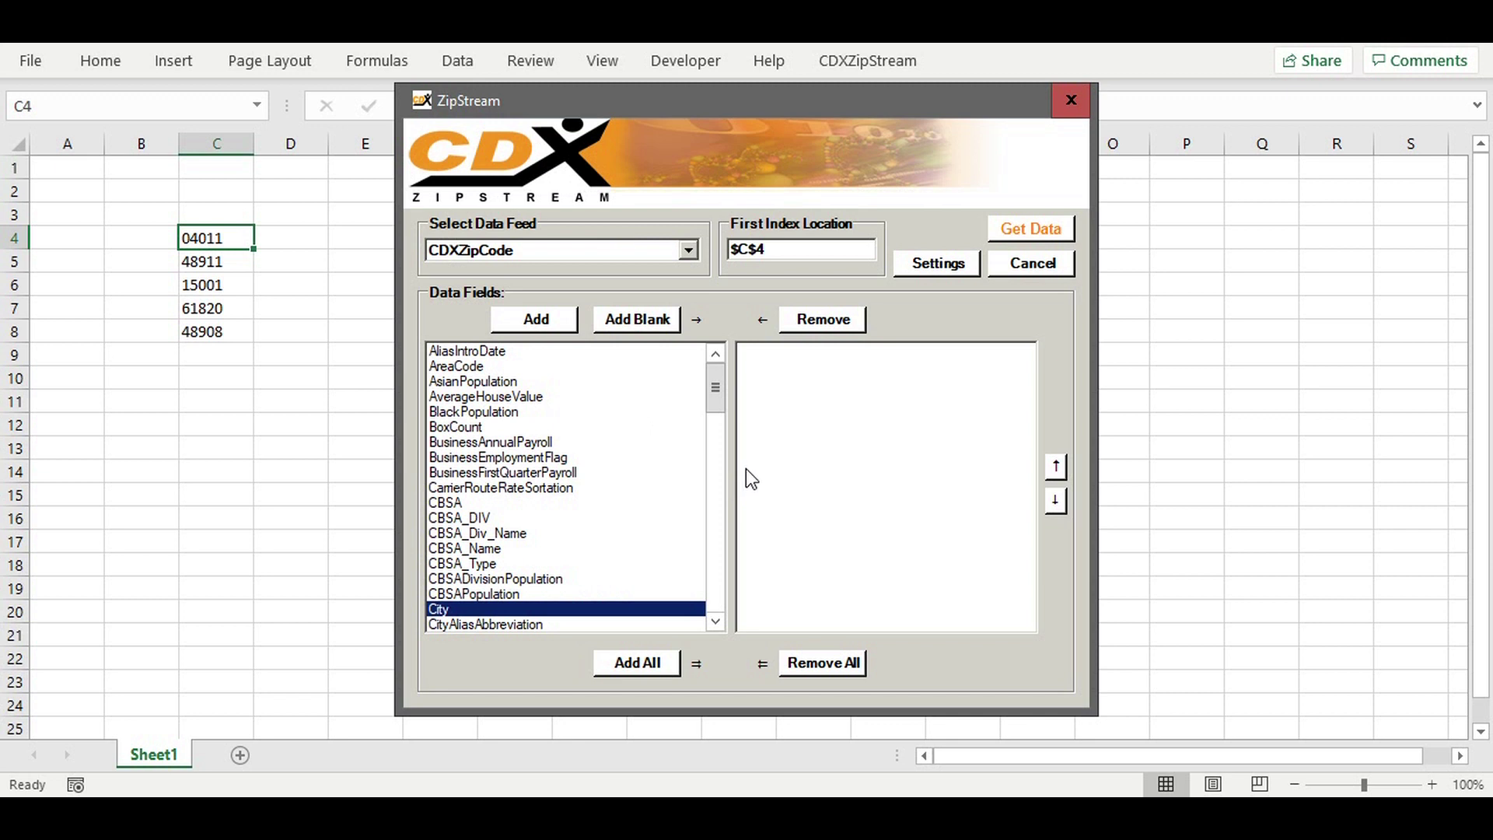
Add City, AverageHouseValue and BusinessEmploymentFlag, drop AverageHouseValue, and move BusinessEmploymentFlag to the top.
{"action": "left_click", "coordinate": [535, 319]}
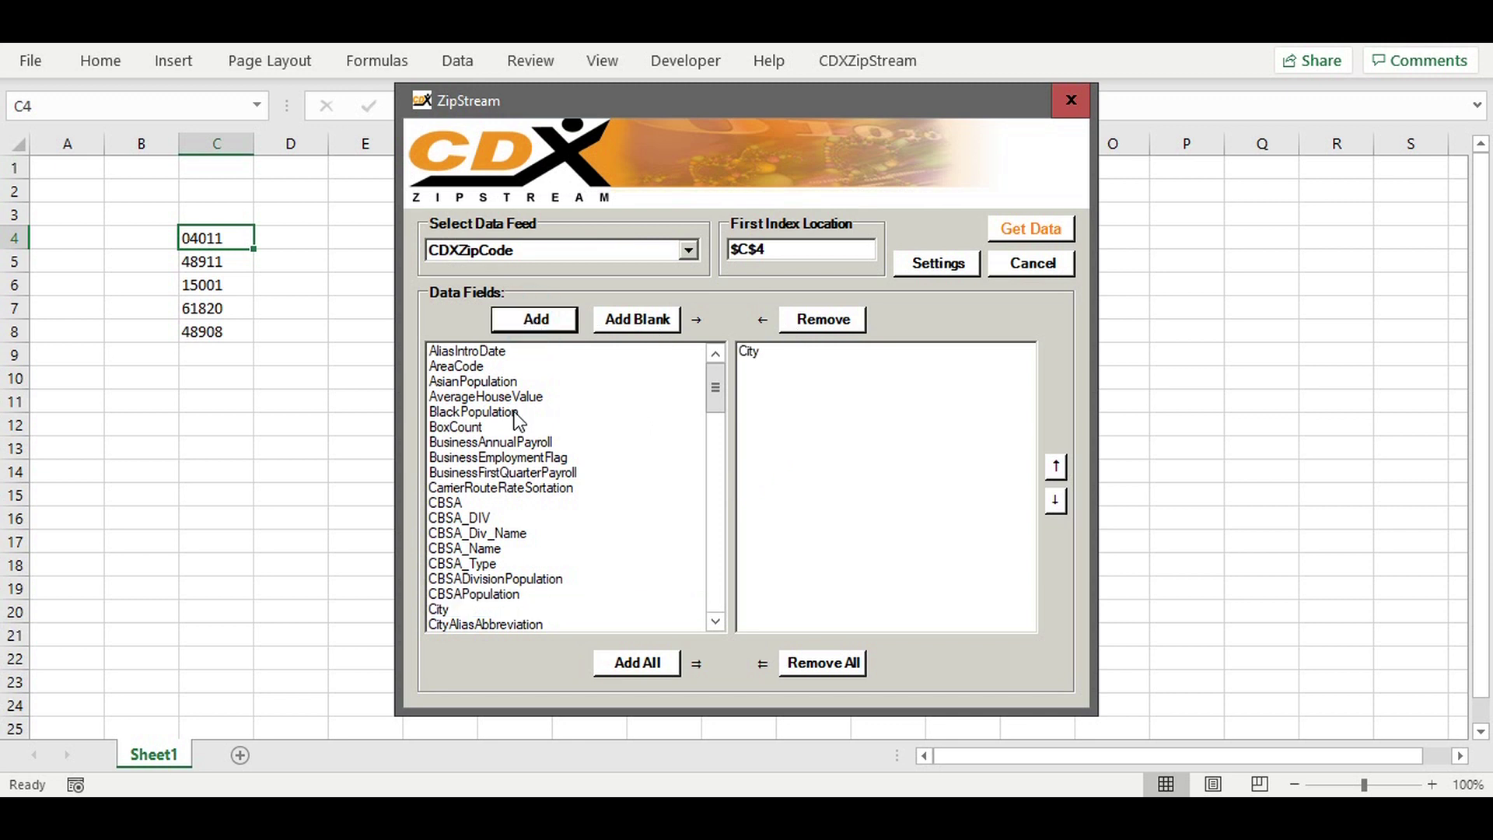
{"action": "left_click", "coordinate": [476, 398]}
{"action": "left_click", "coordinate": [476, 458]}
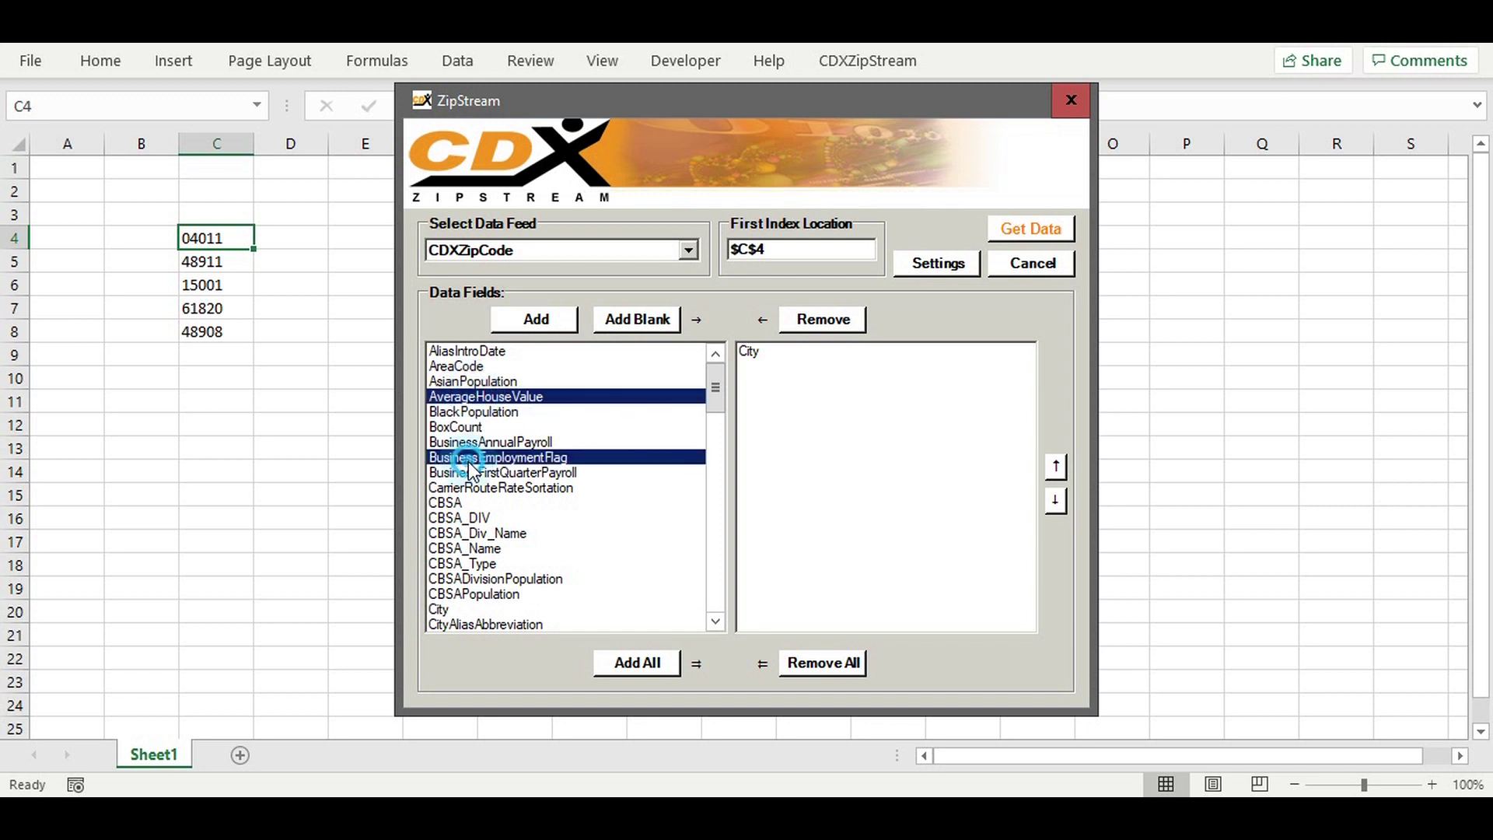
{"action": "left_click", "coordinate": [534, 320]}
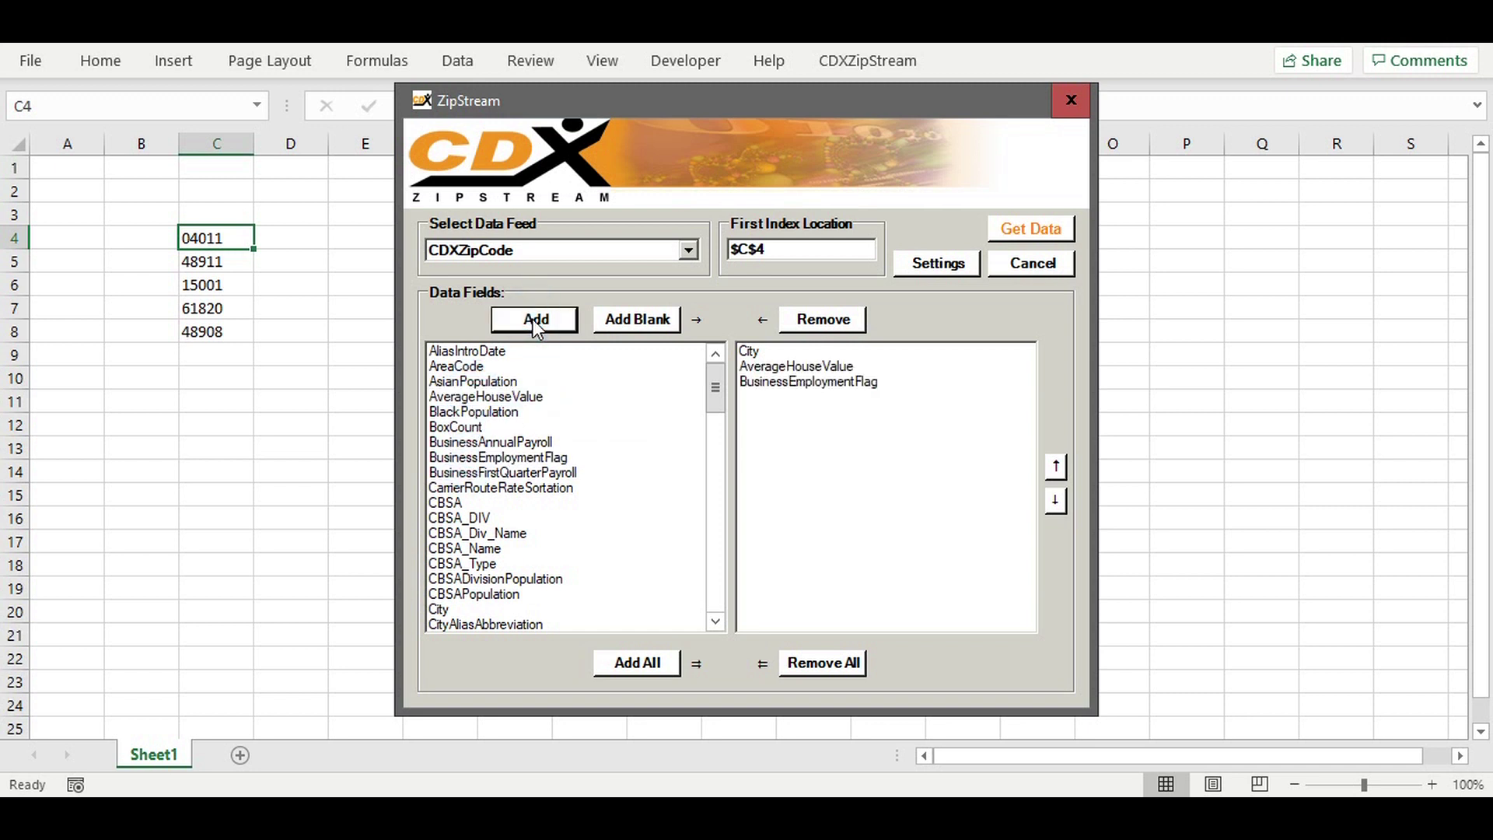
{"action": "left_click", "coordinate": [660, 320]}
{"action": "left_click", "coordinate": [774, 367]}
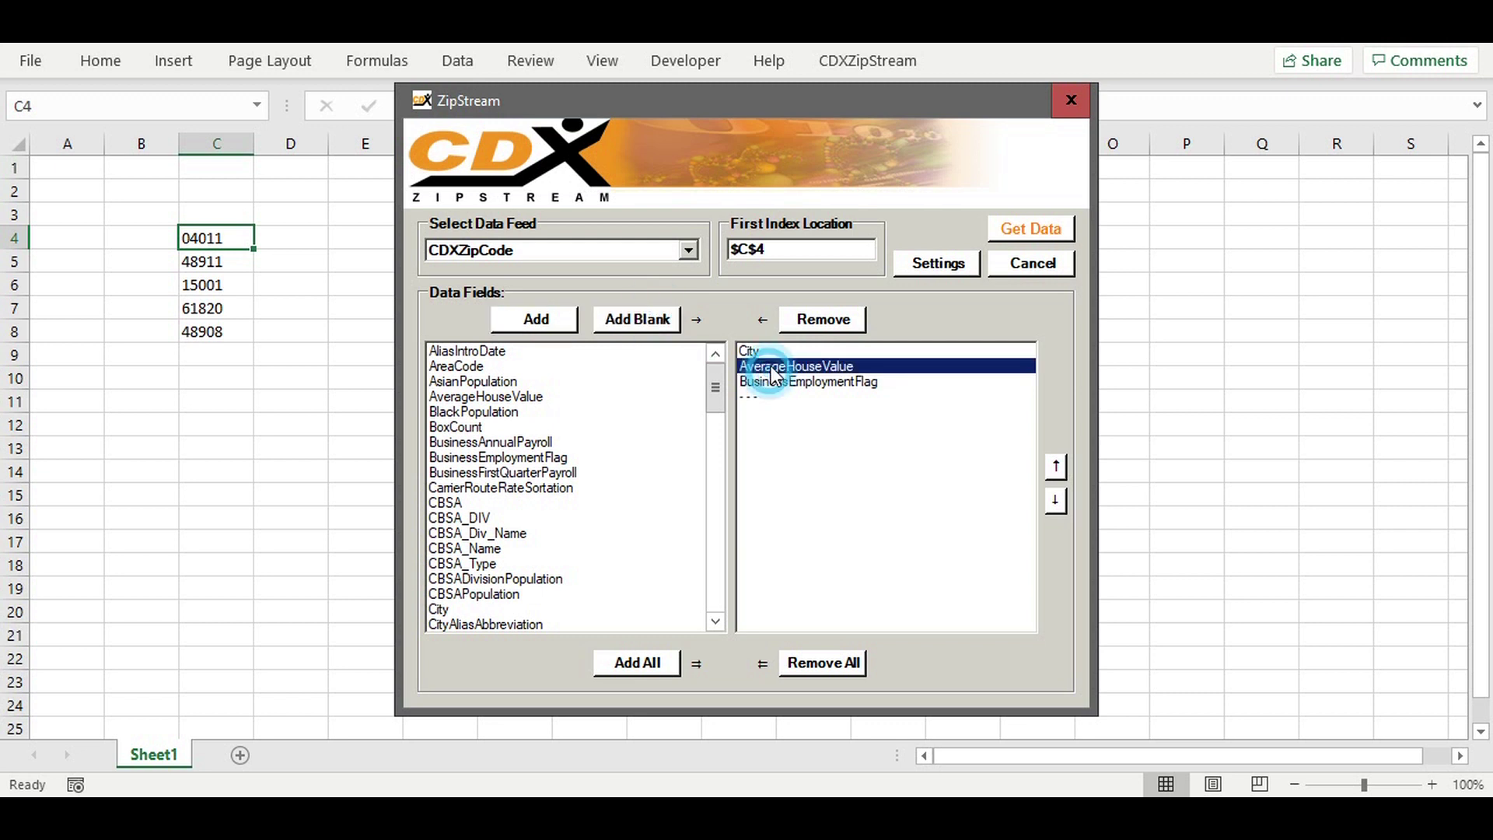
{"action": "left_click", "coordinate": [828, 327]}
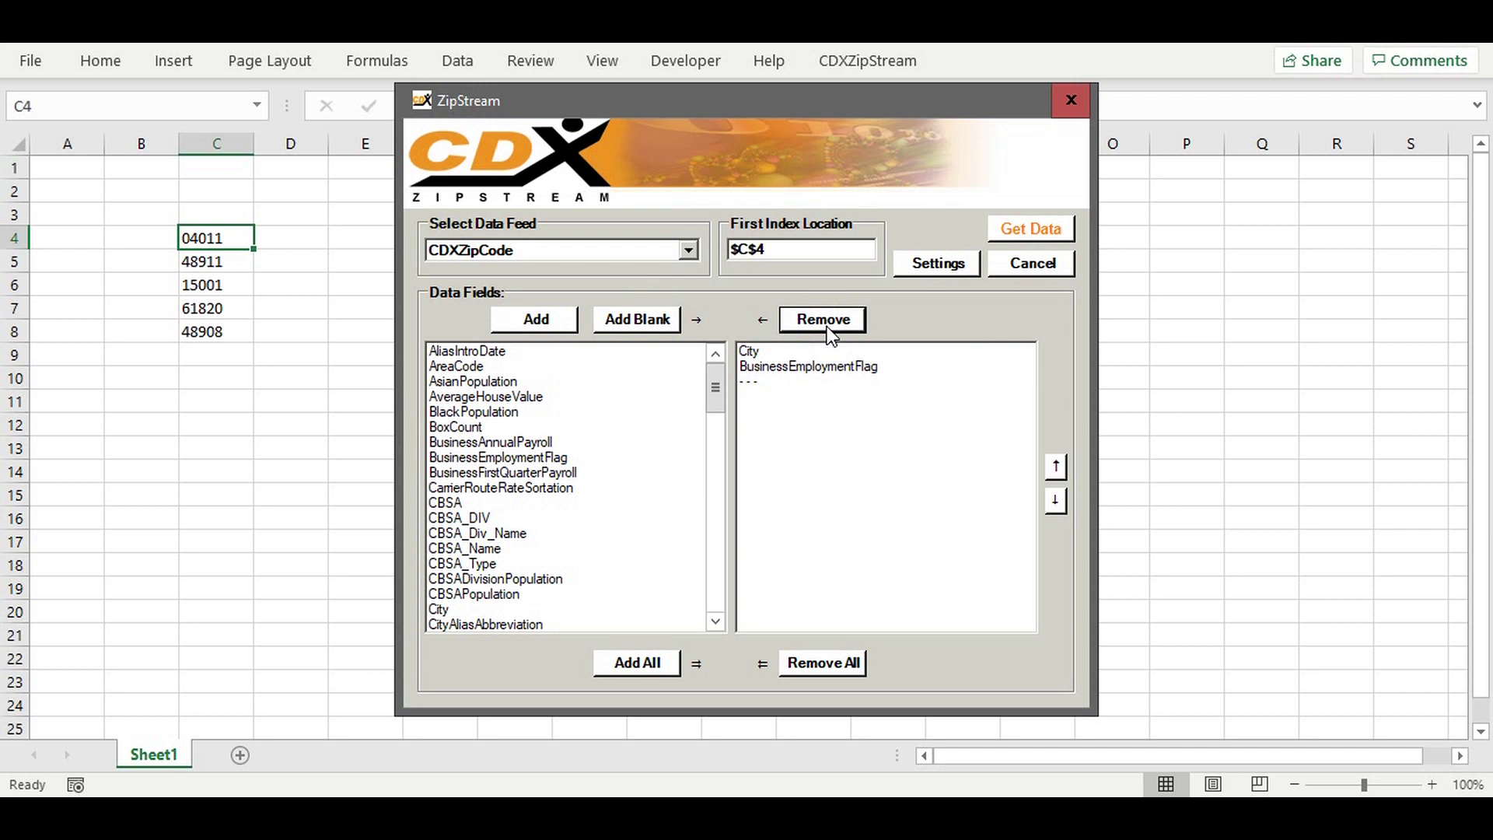
{"action": "left_click", "coordinate": [790, 367]}
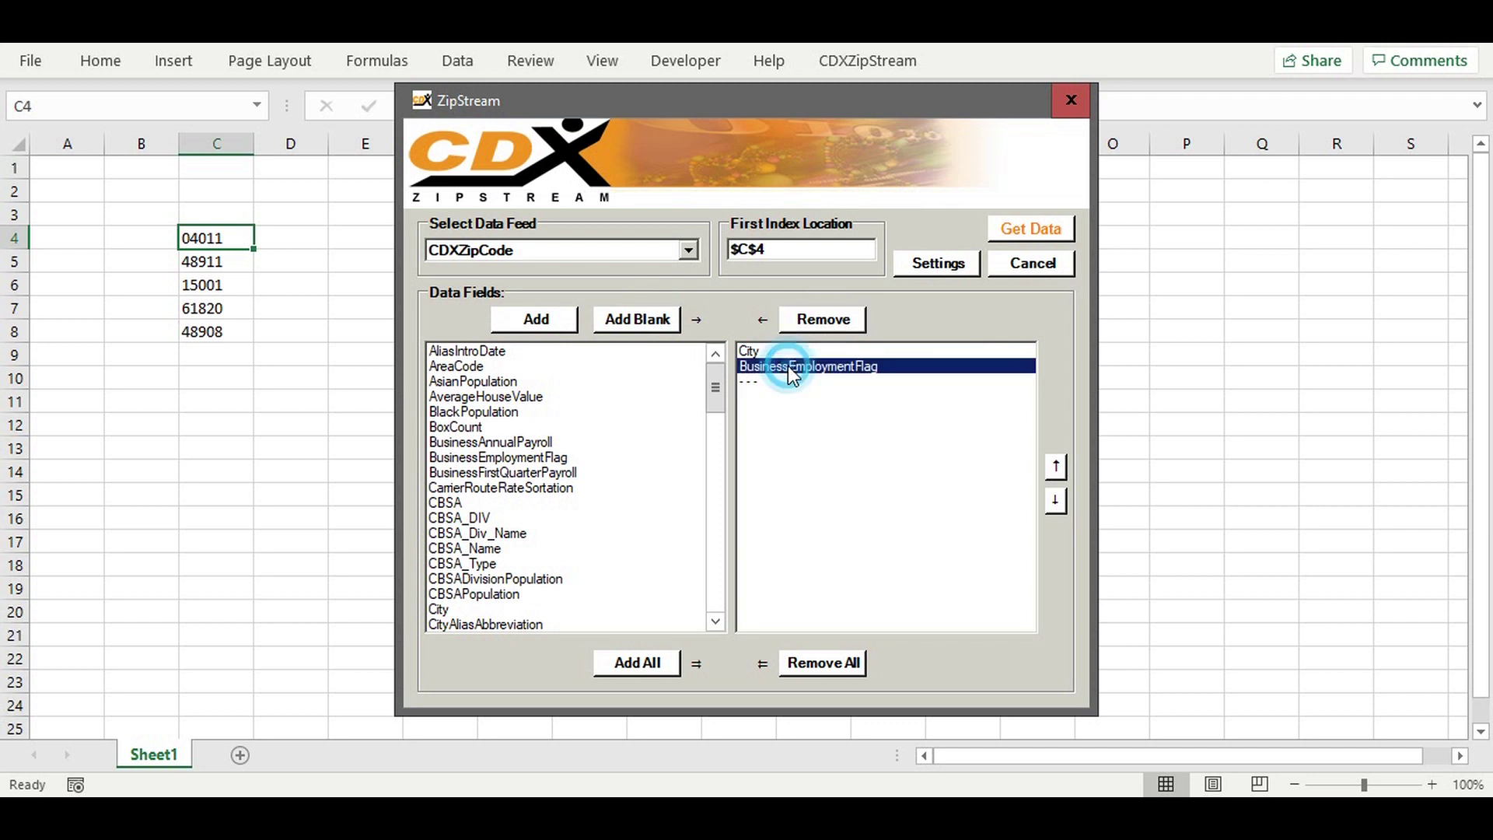
{"action": "left_click", "coordinate": [1057, 467]}
{"action": "left_click", "coordinate": [1056, 500]}
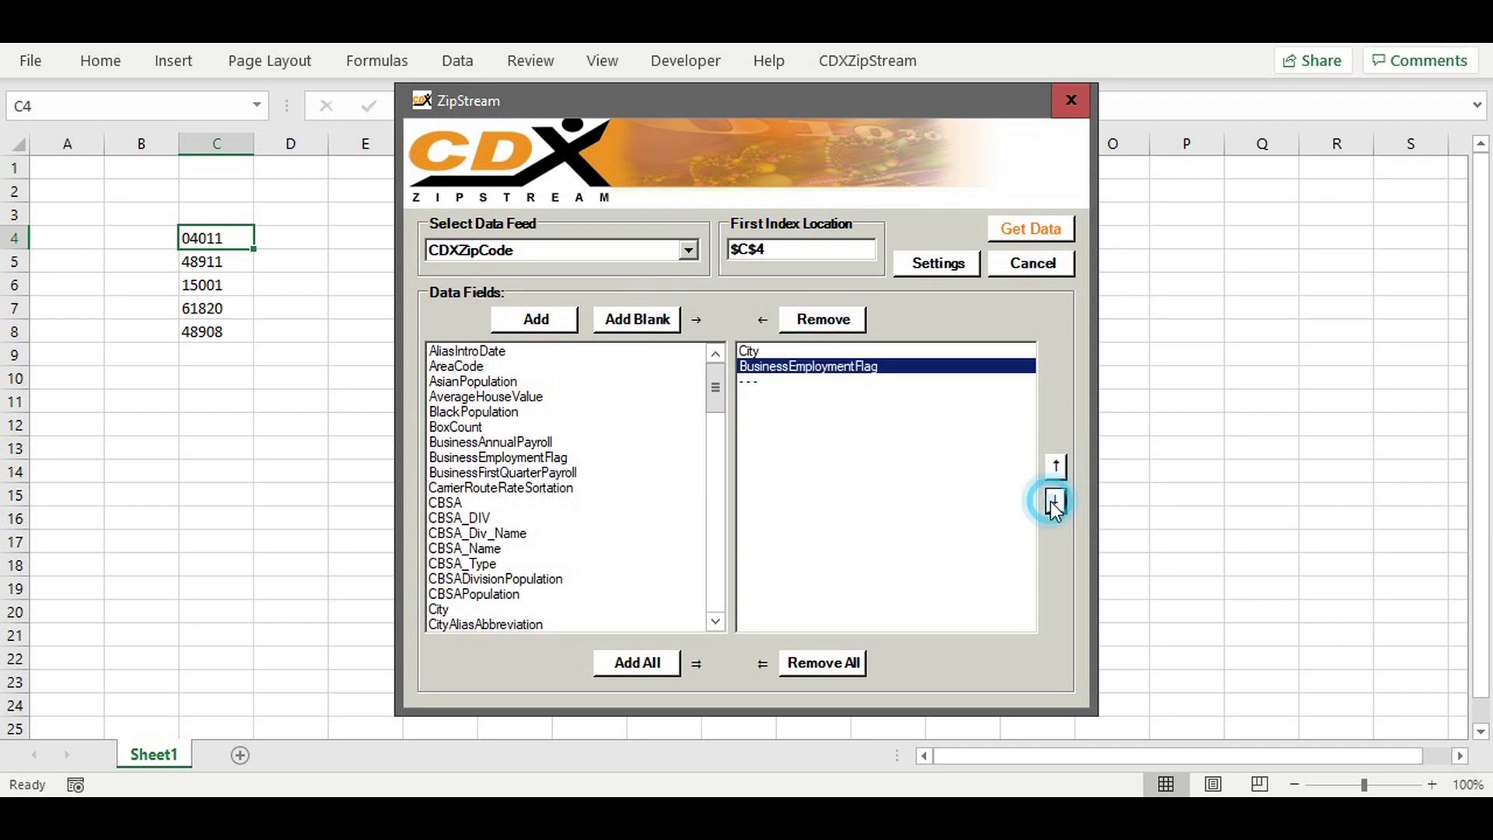
{"action": "left_click", "coordinate": [1055, 467]}
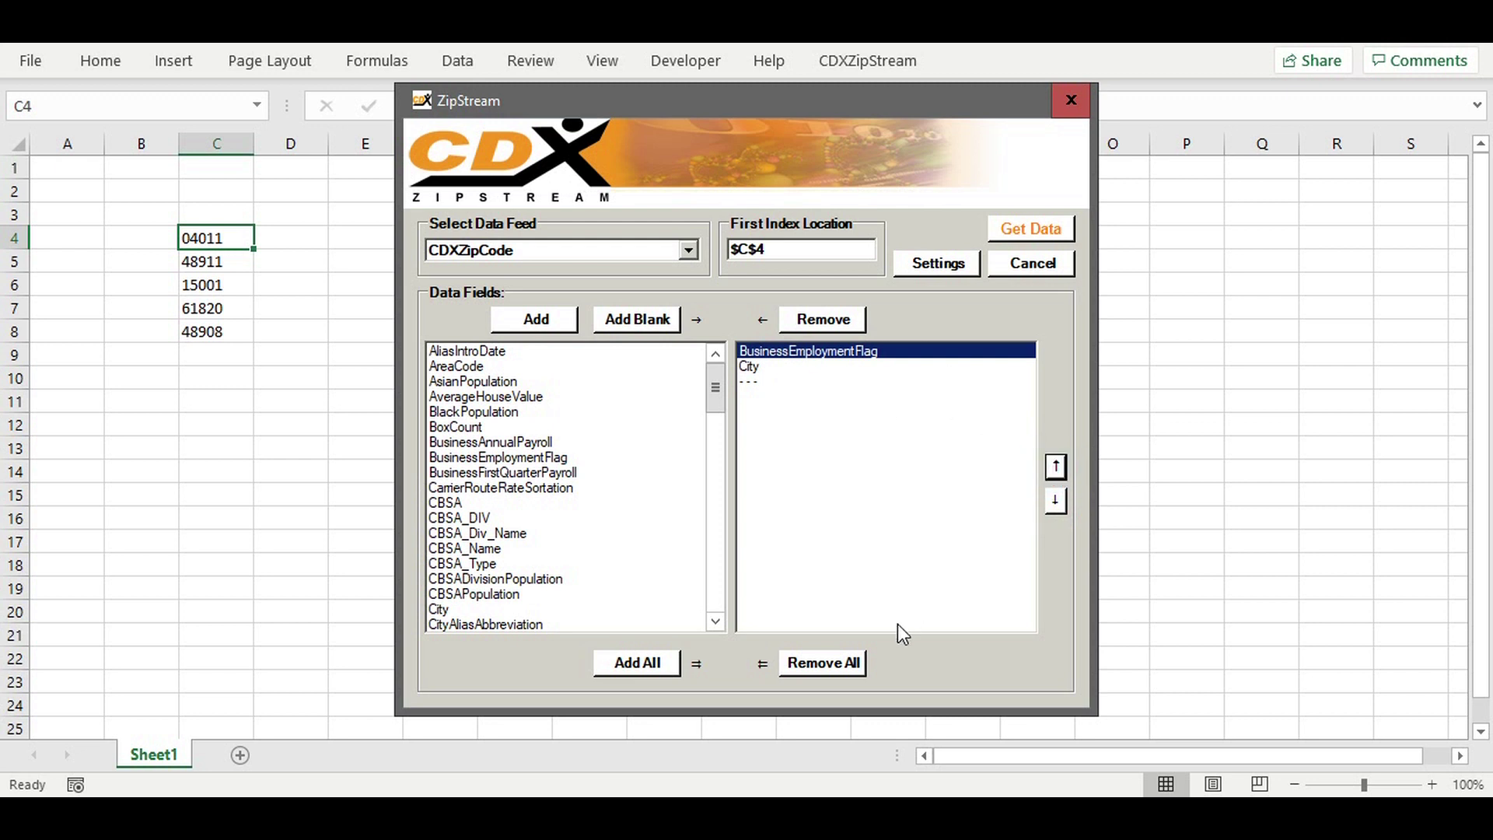
Replace the chosen fields with every available field and retrieve data for the zip codes.
{"action": "left_click", "coordinate": [833, 665]}
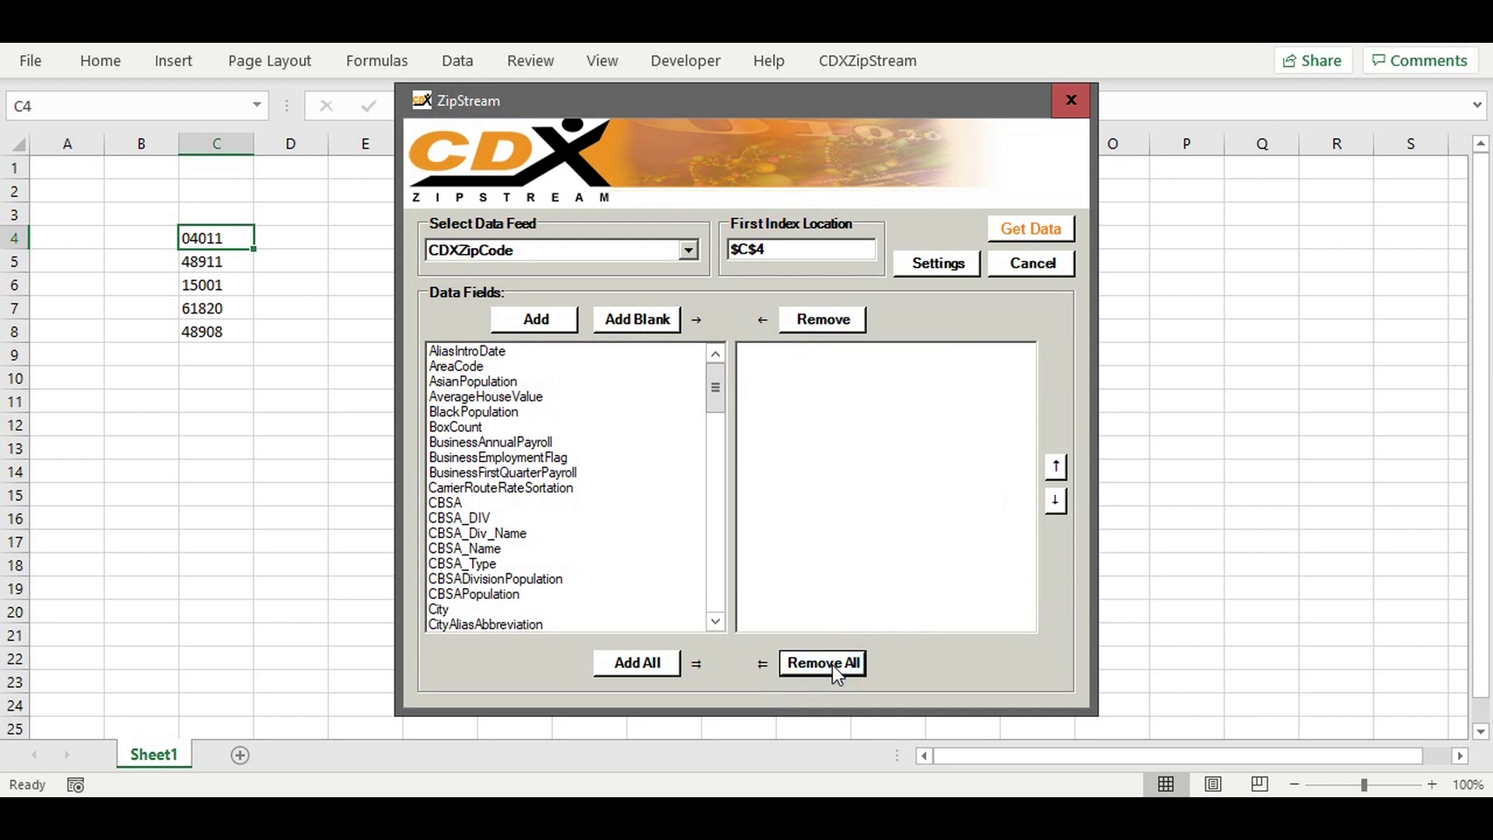
{"action": "left_click", "coordinate": [647, 674]}
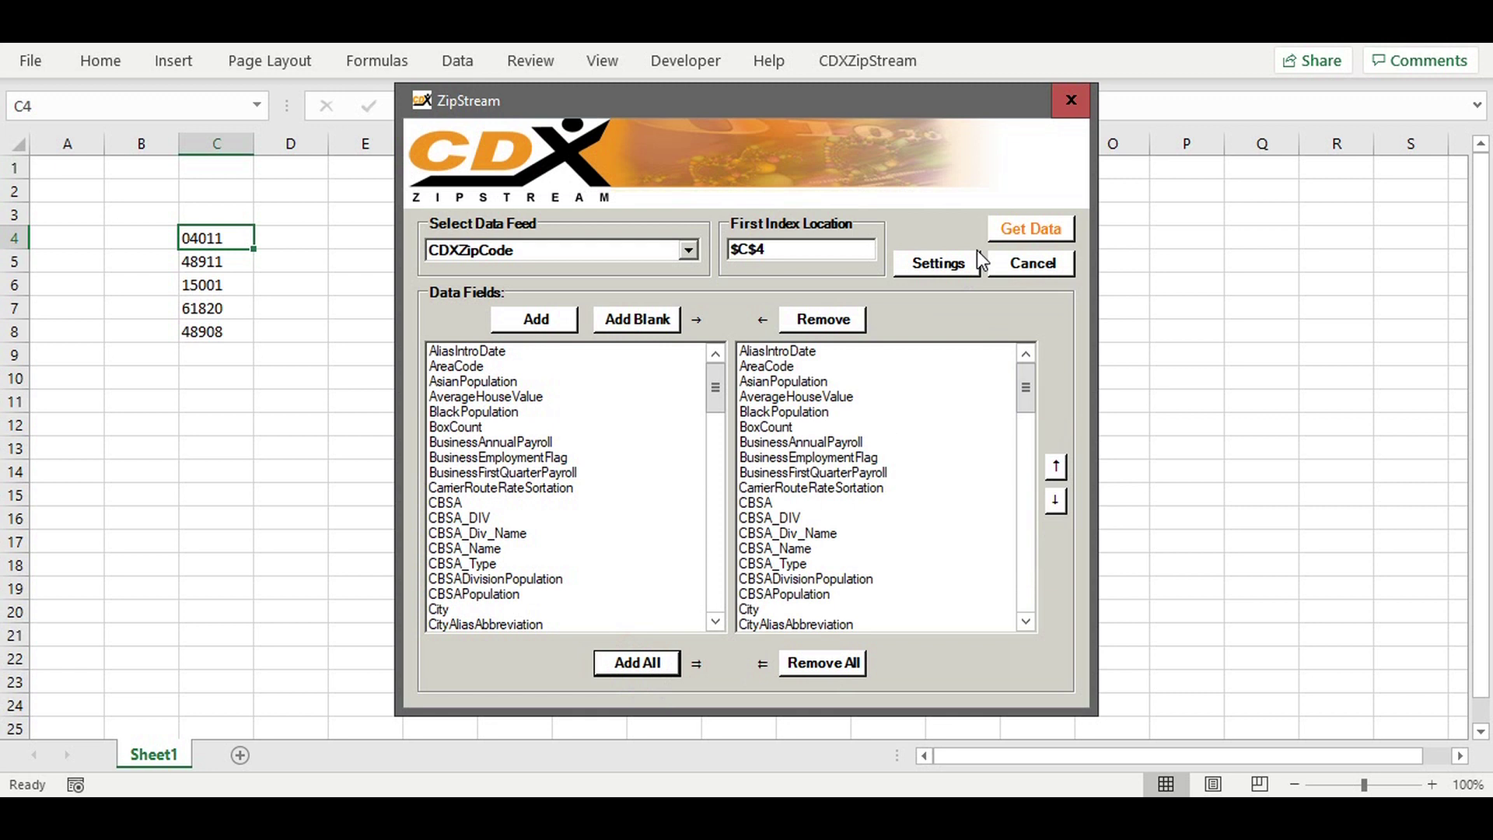
{"action": "left_click", "coordinate": [1031, 229]}
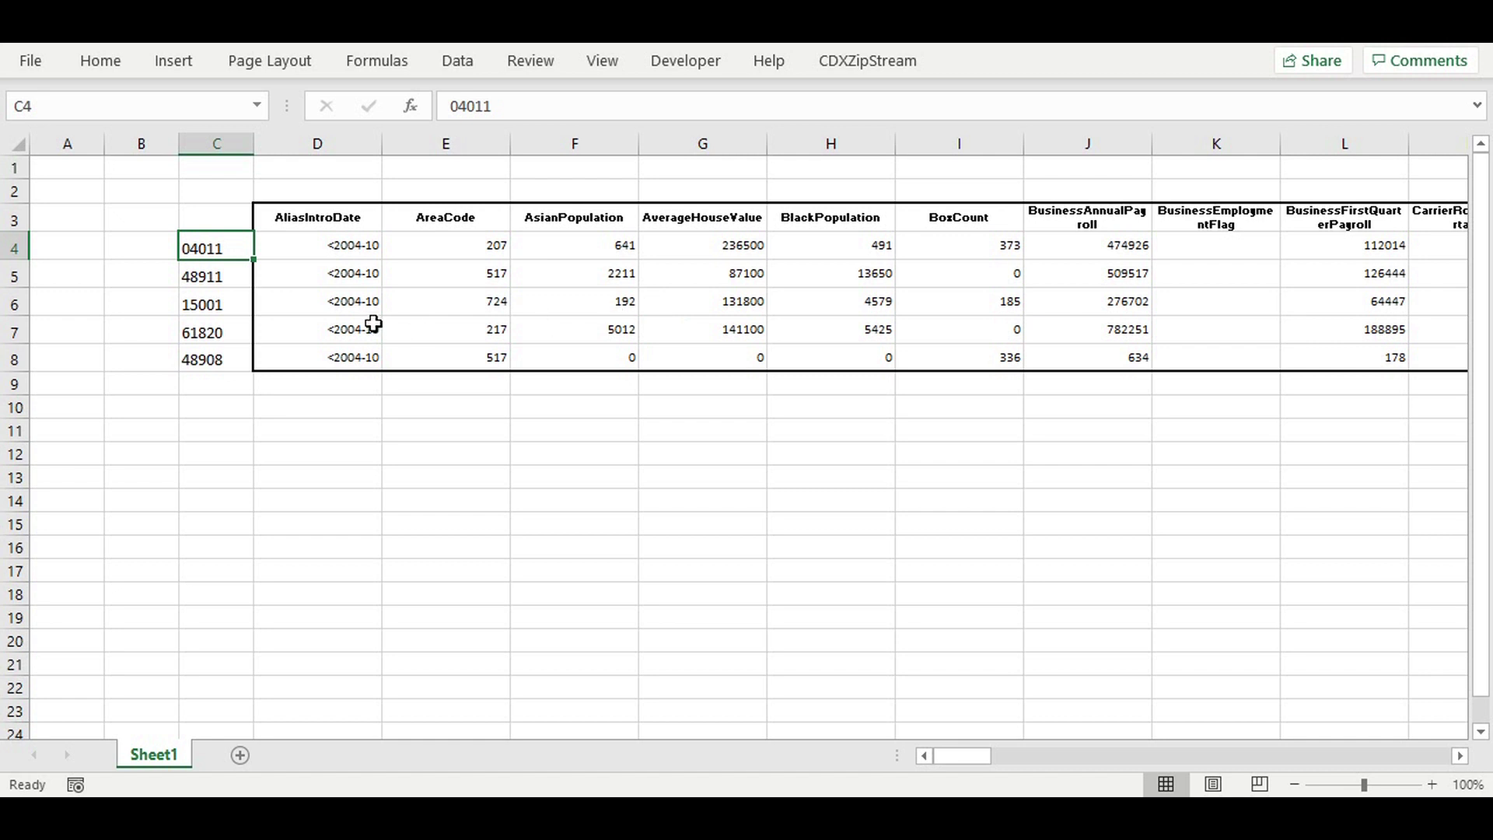
Review the retrieved table by selecting empty cell C9, then the first zip code in C4.
{"action": "left_click", "coordinate": [217, 385]}
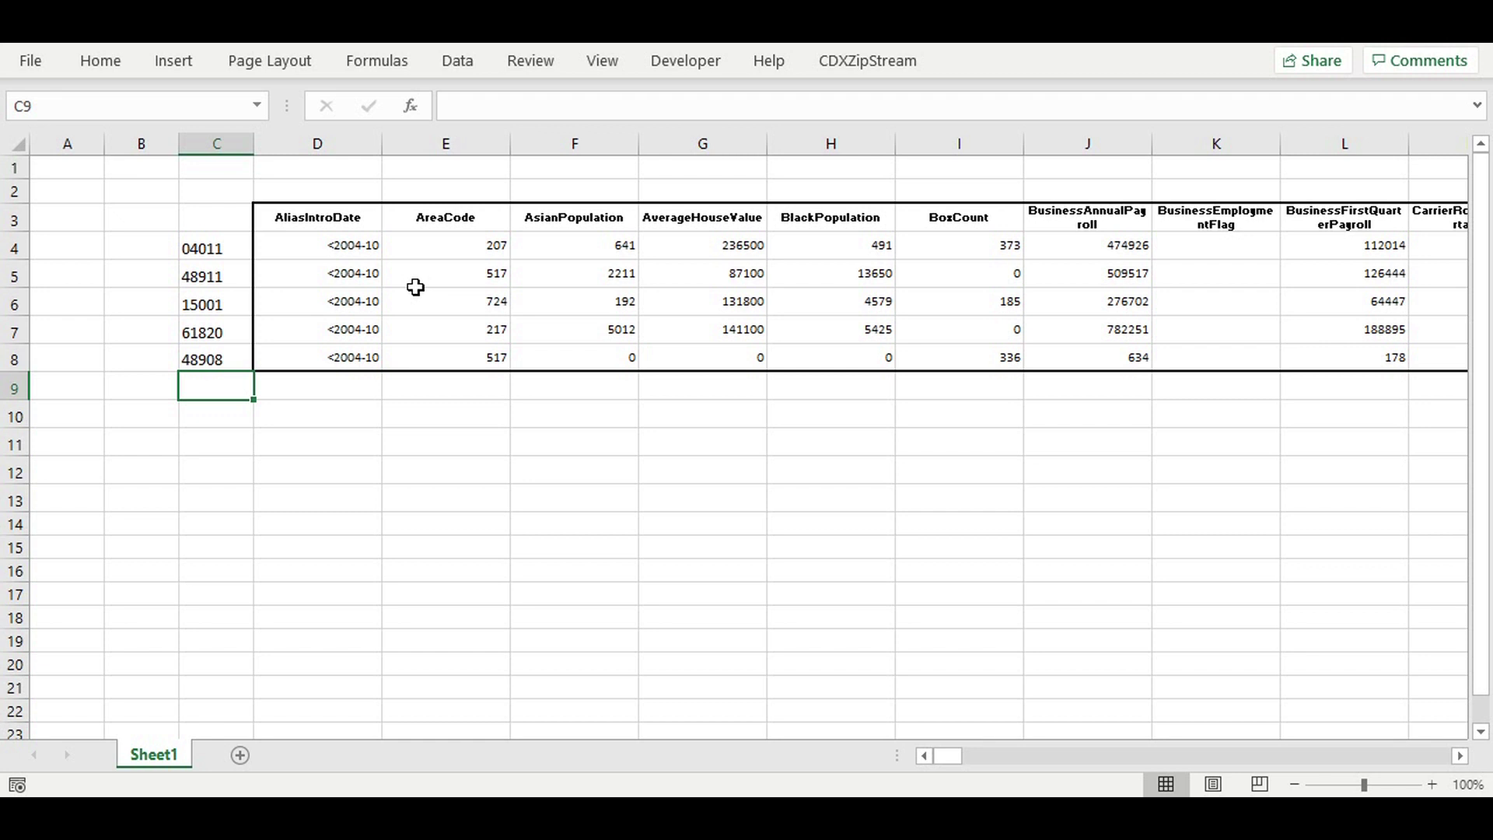
{"action": "left_click", "coordinate": [220, 248]}
{"action": "left_click", "coordinate": [871, 68]}
{"action": "left_click", "coordinate": [35, 98]}
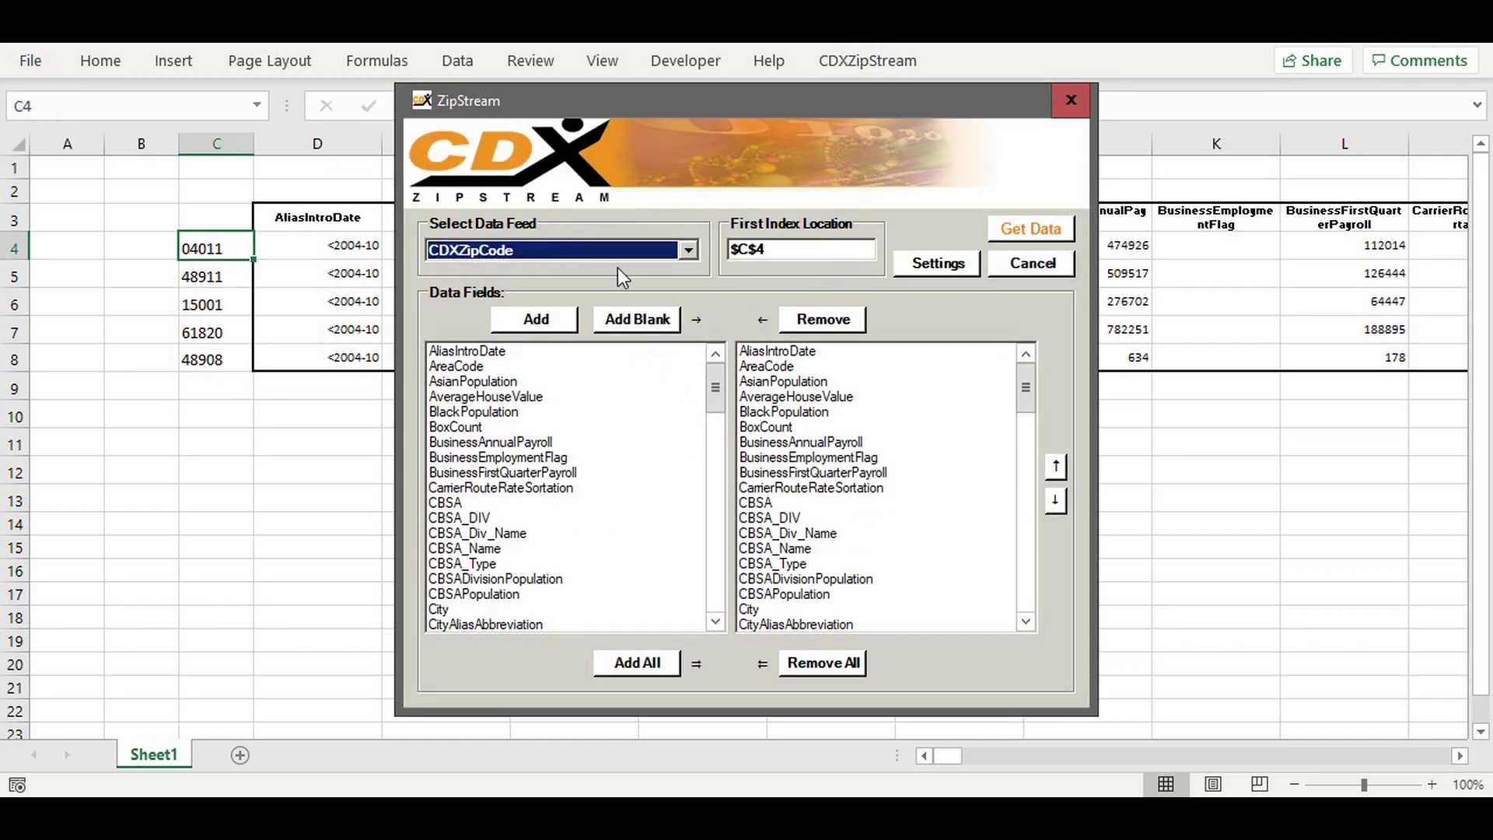
{"action": "left_click", "coordinate": [940, 264]}
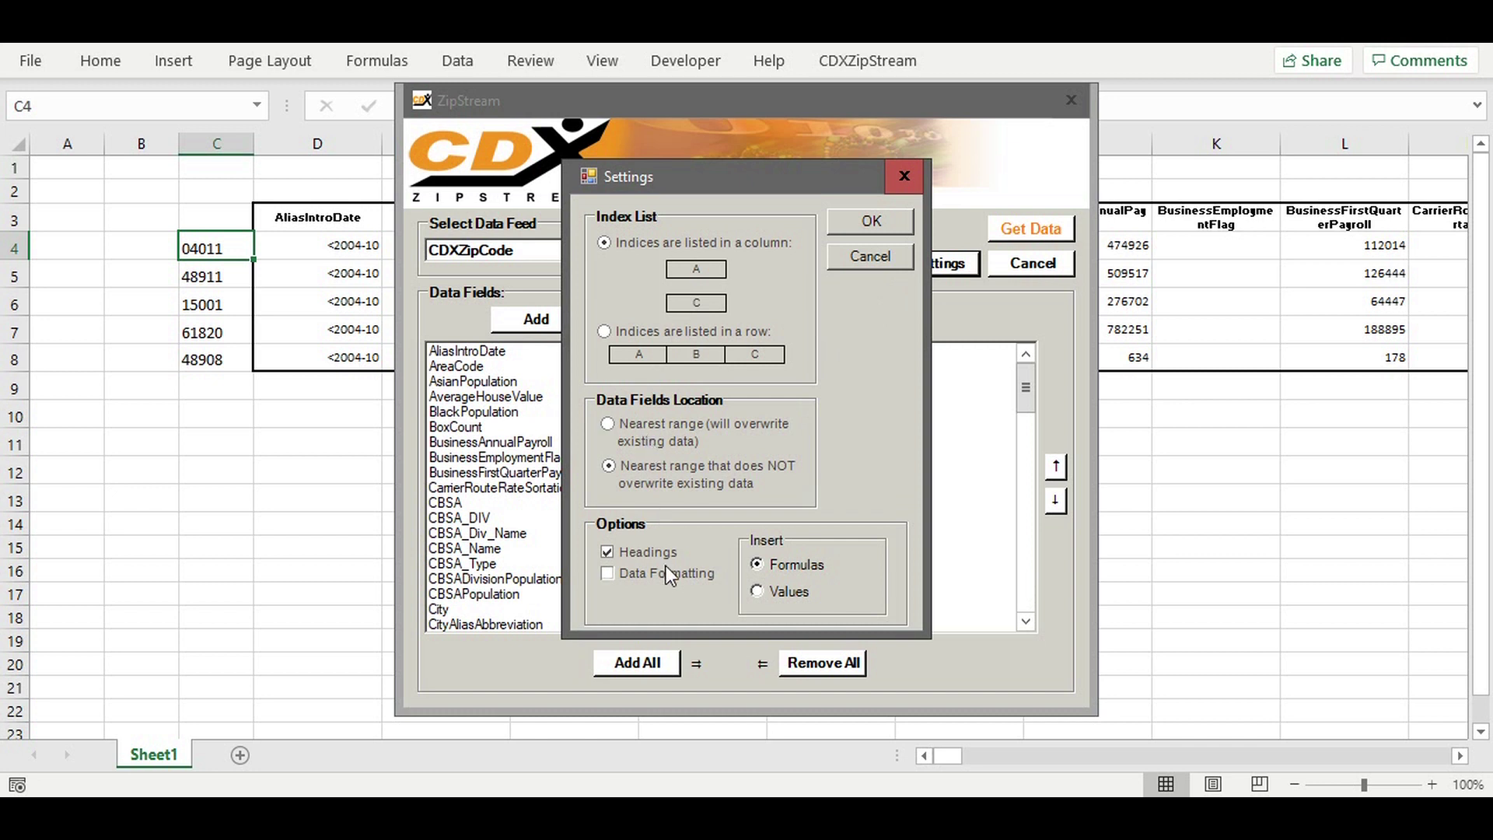
{"action": "left_click", "coordinate": [845, 258]}
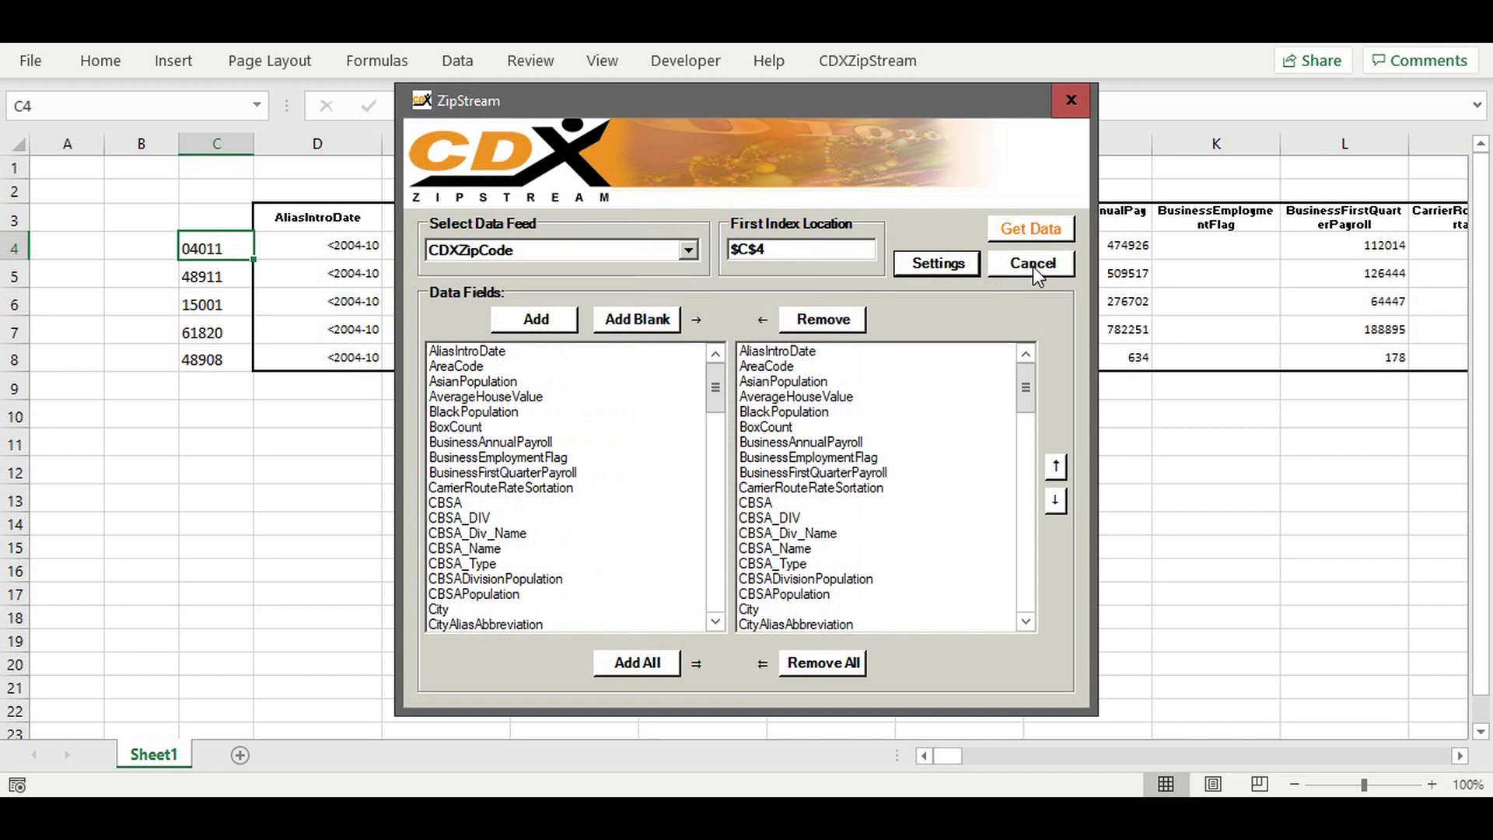
{"action": "left_click", "coordinate": [1033, 264]}
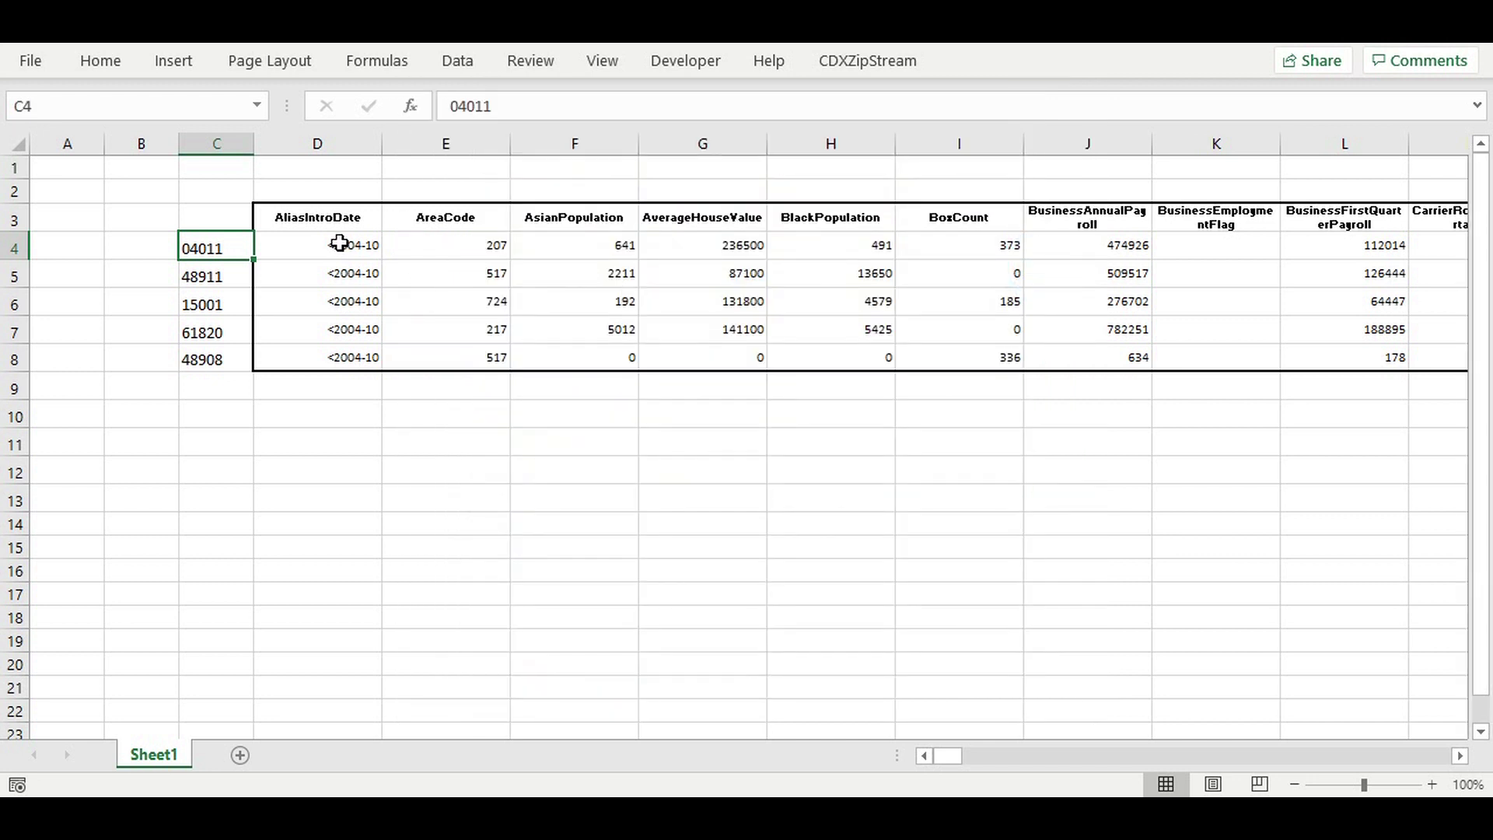
Inspect the CDXZipCode formula in D4, then enter zip code 07869 in C11.
{"action": "left_click", "coordinate": [342, 244]}
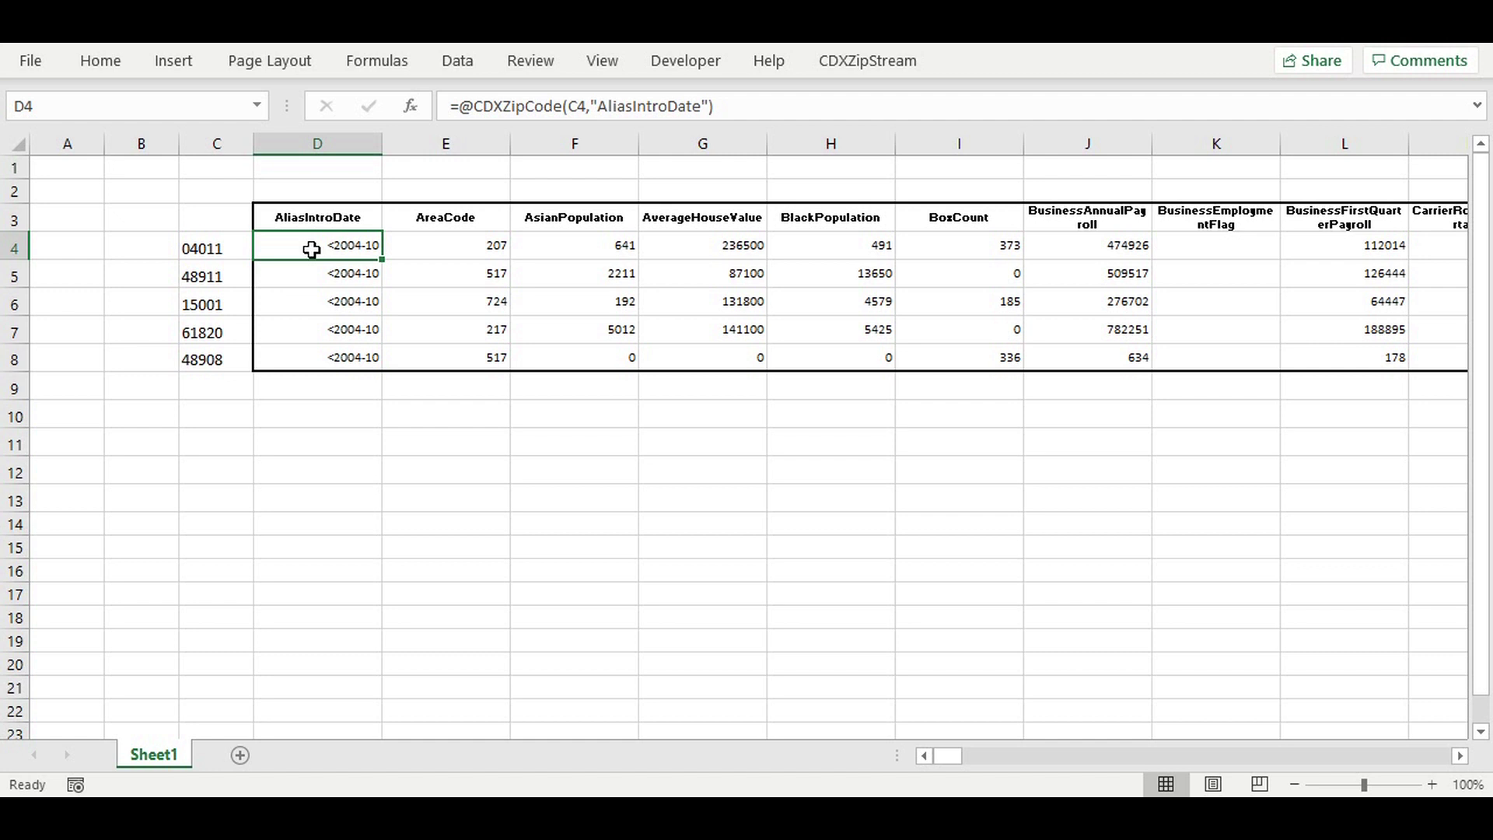
{"action": "left_click", "coordinate": [196, 442]}
{"action": "type", "text": "07869"}
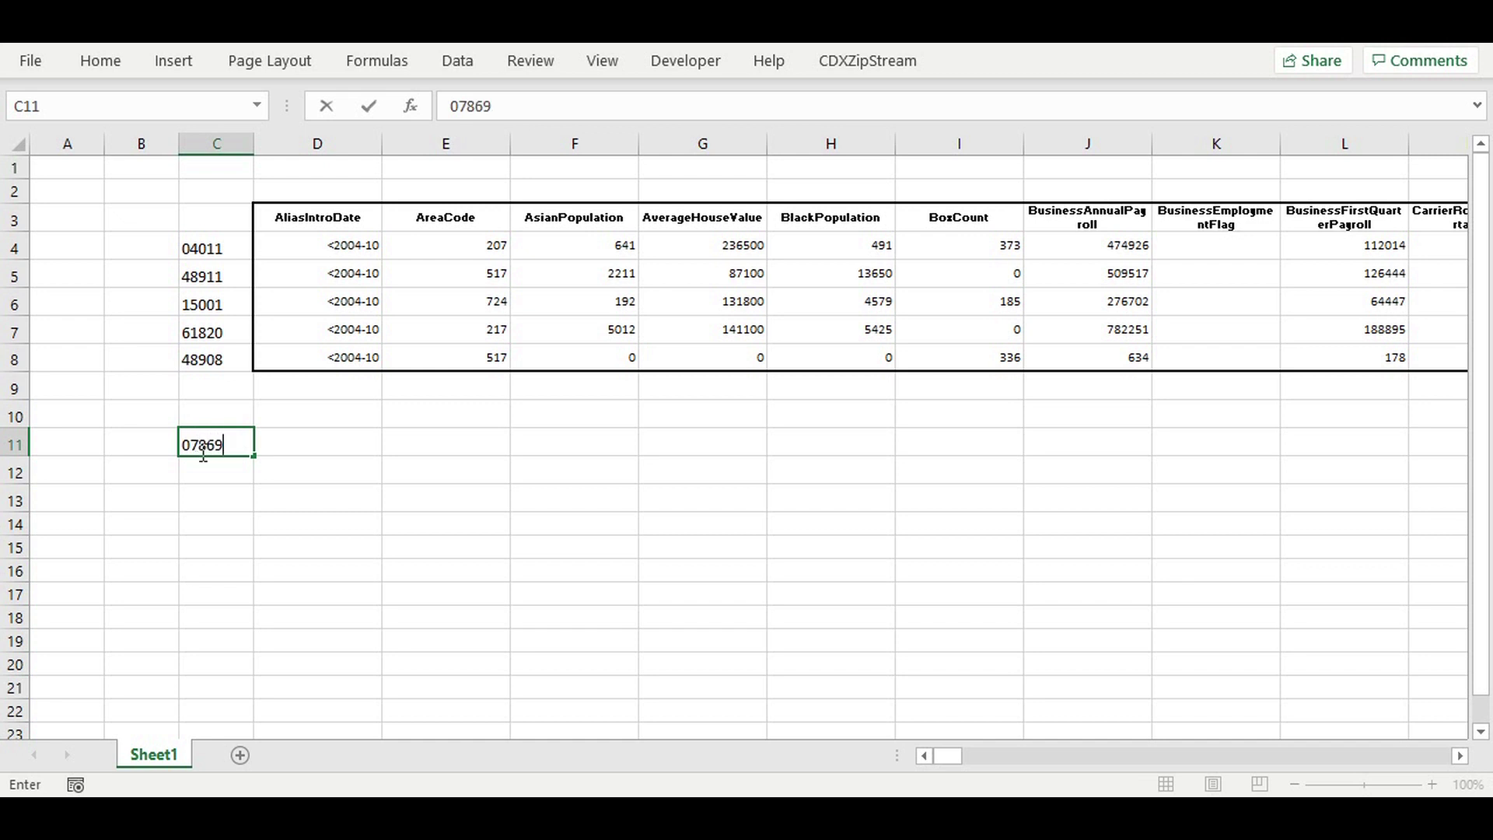
{"action": "left_click", "coordinate": [332, 362]}
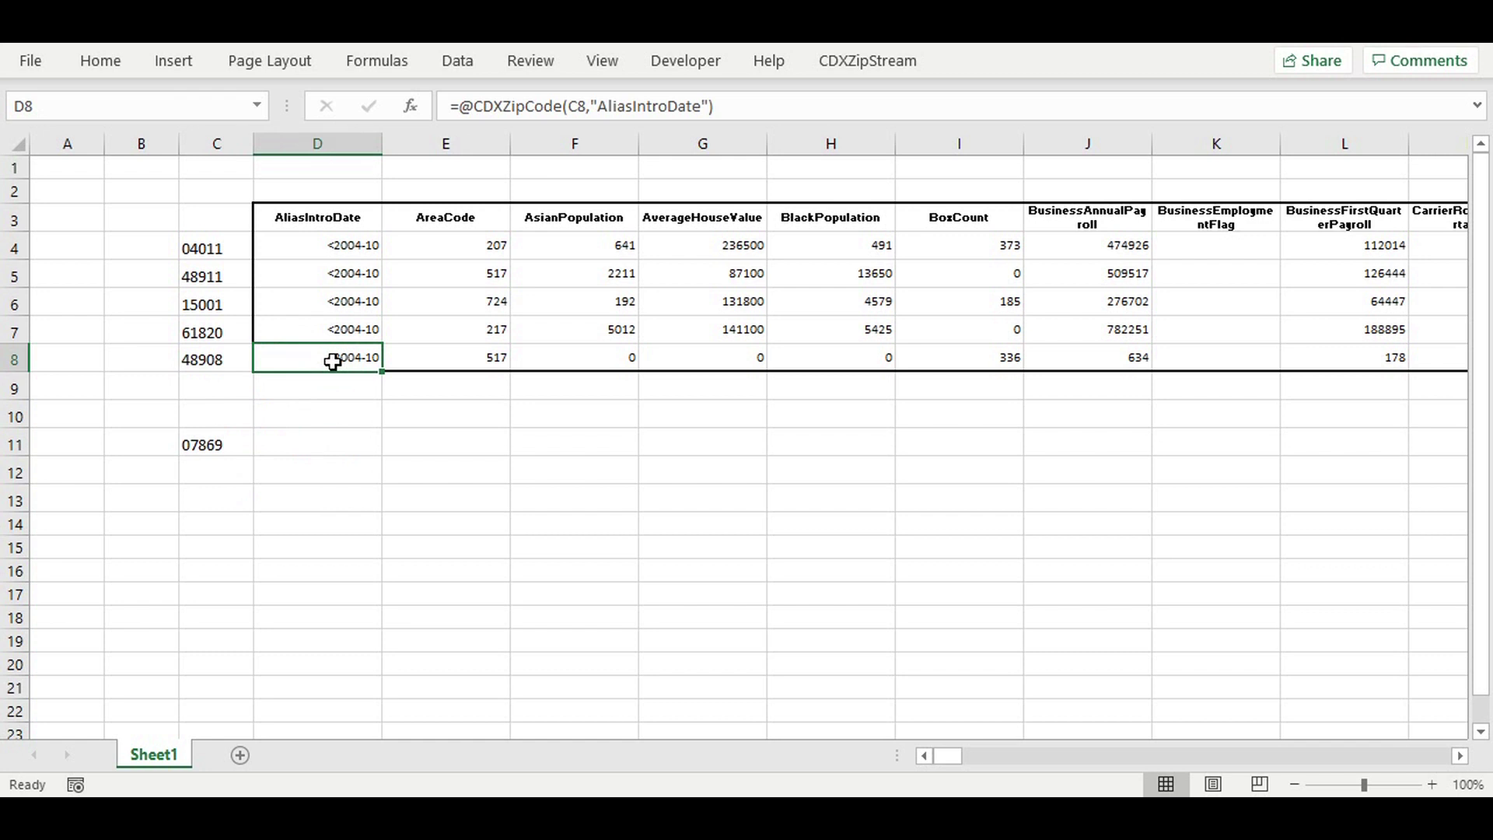
Copy row 8's demographic formulas from D8 across and paste them into row 11 for zip 07869.
{"action": "key", "text": "ctrl+shift+Right"}
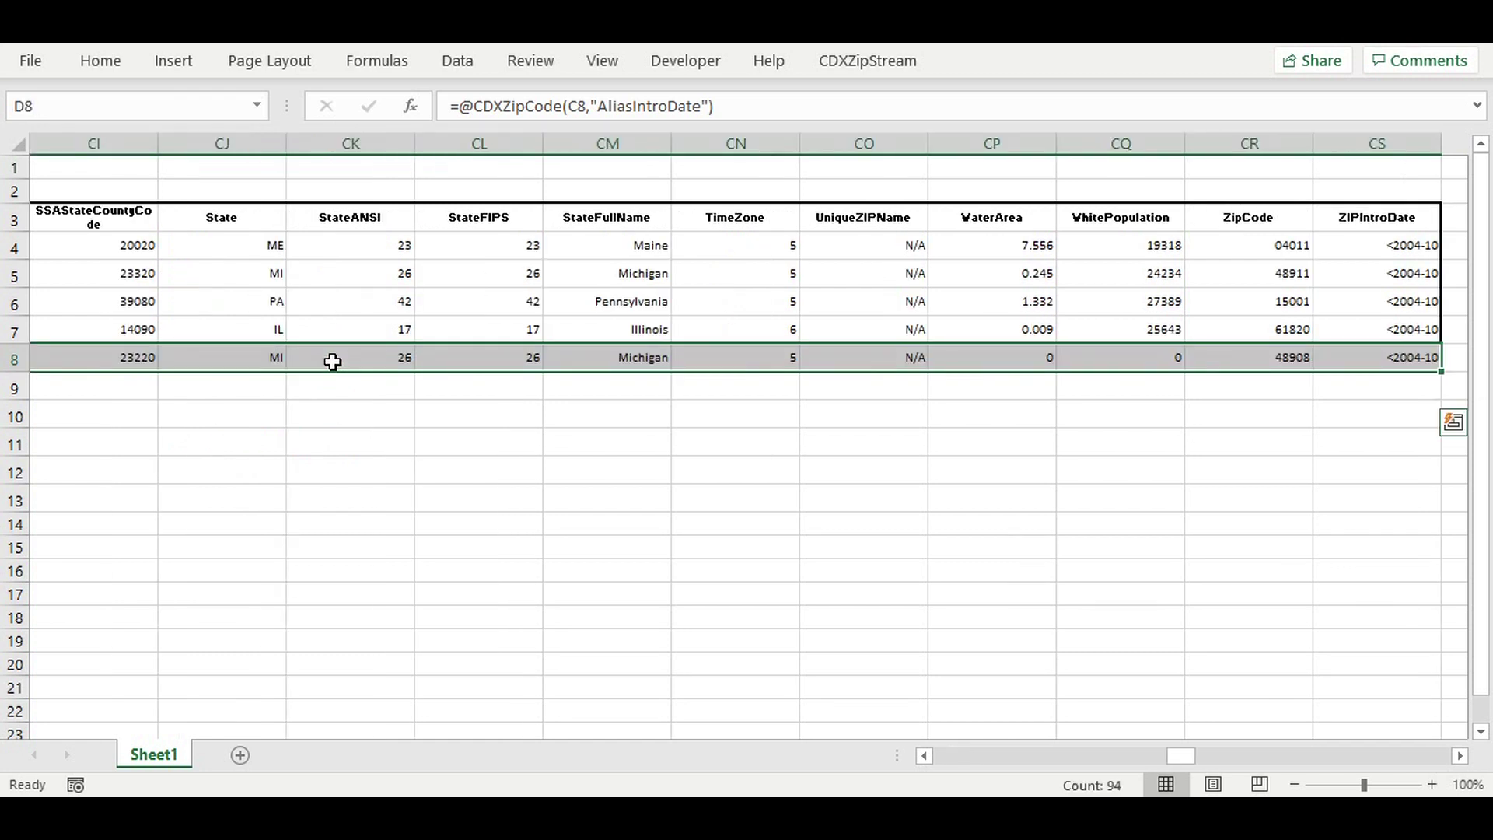
{"action": "key", "text": "ctrl+c"}
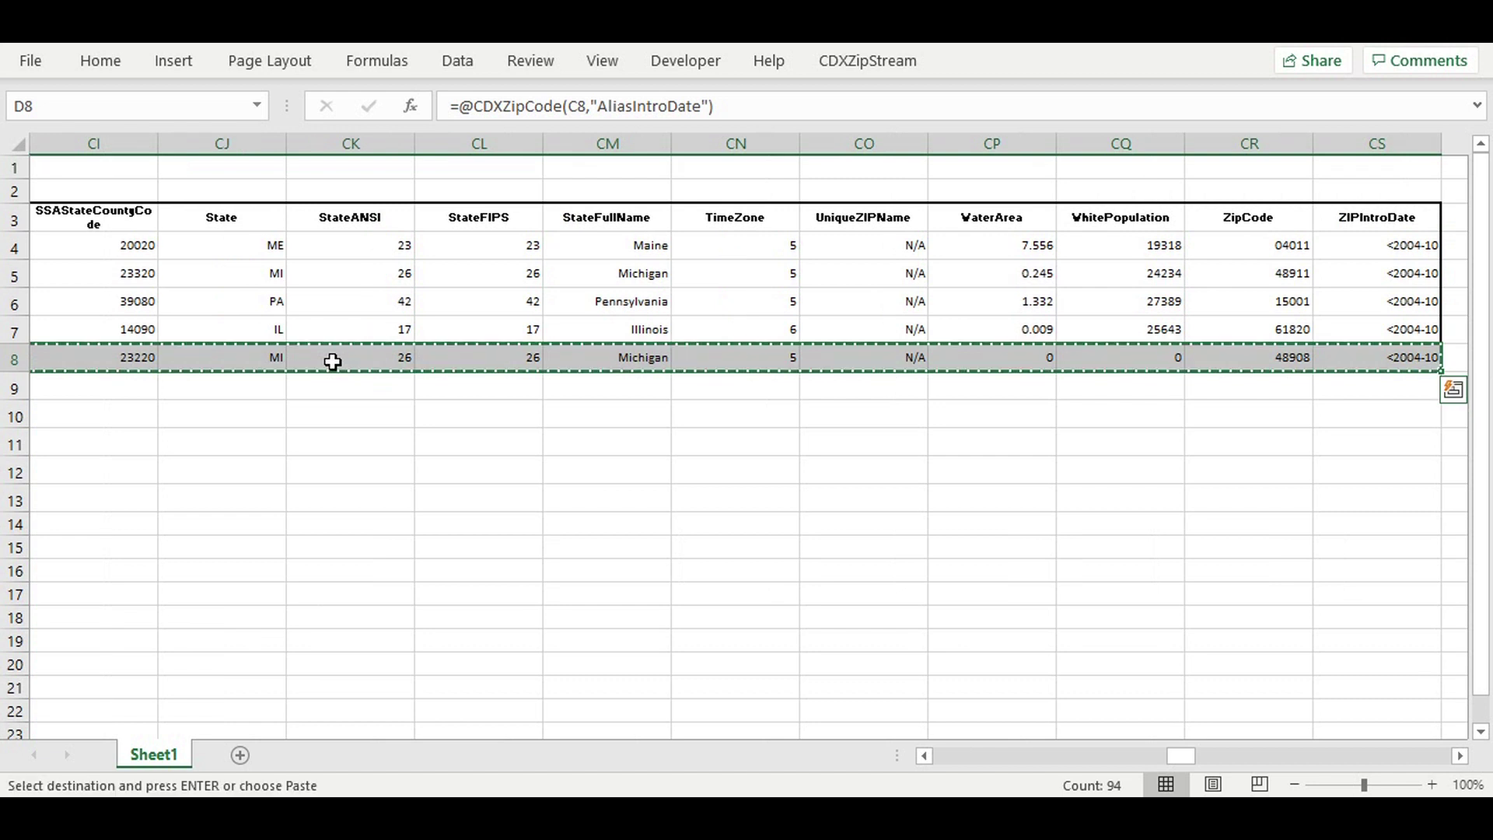
{"action": "key", "text": "Home"}
{"action": "left_click", "coordinate": [333, 444]}
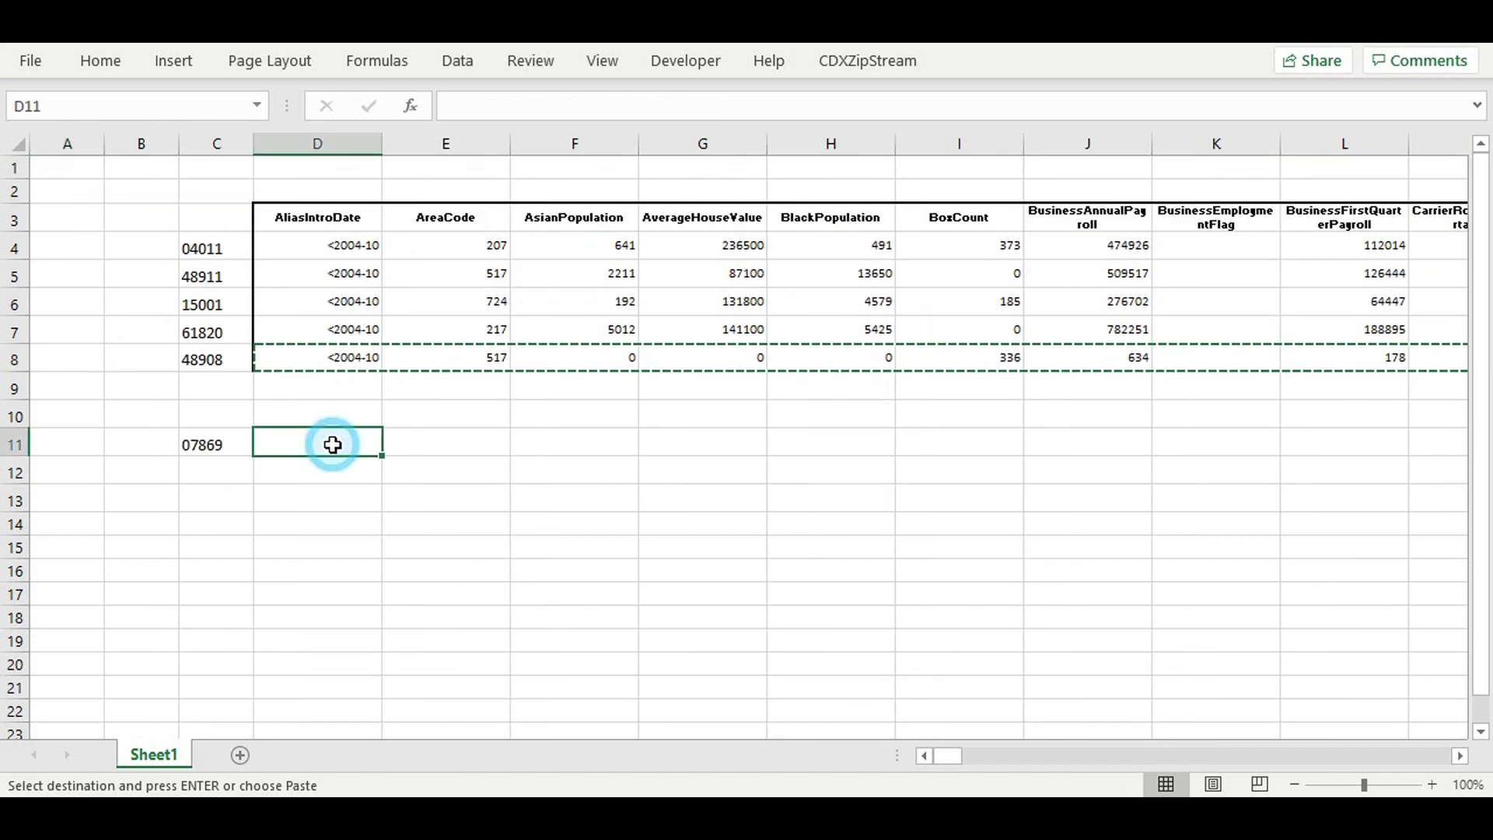
{"action": "right_click", "coordinate": [333, 445]}
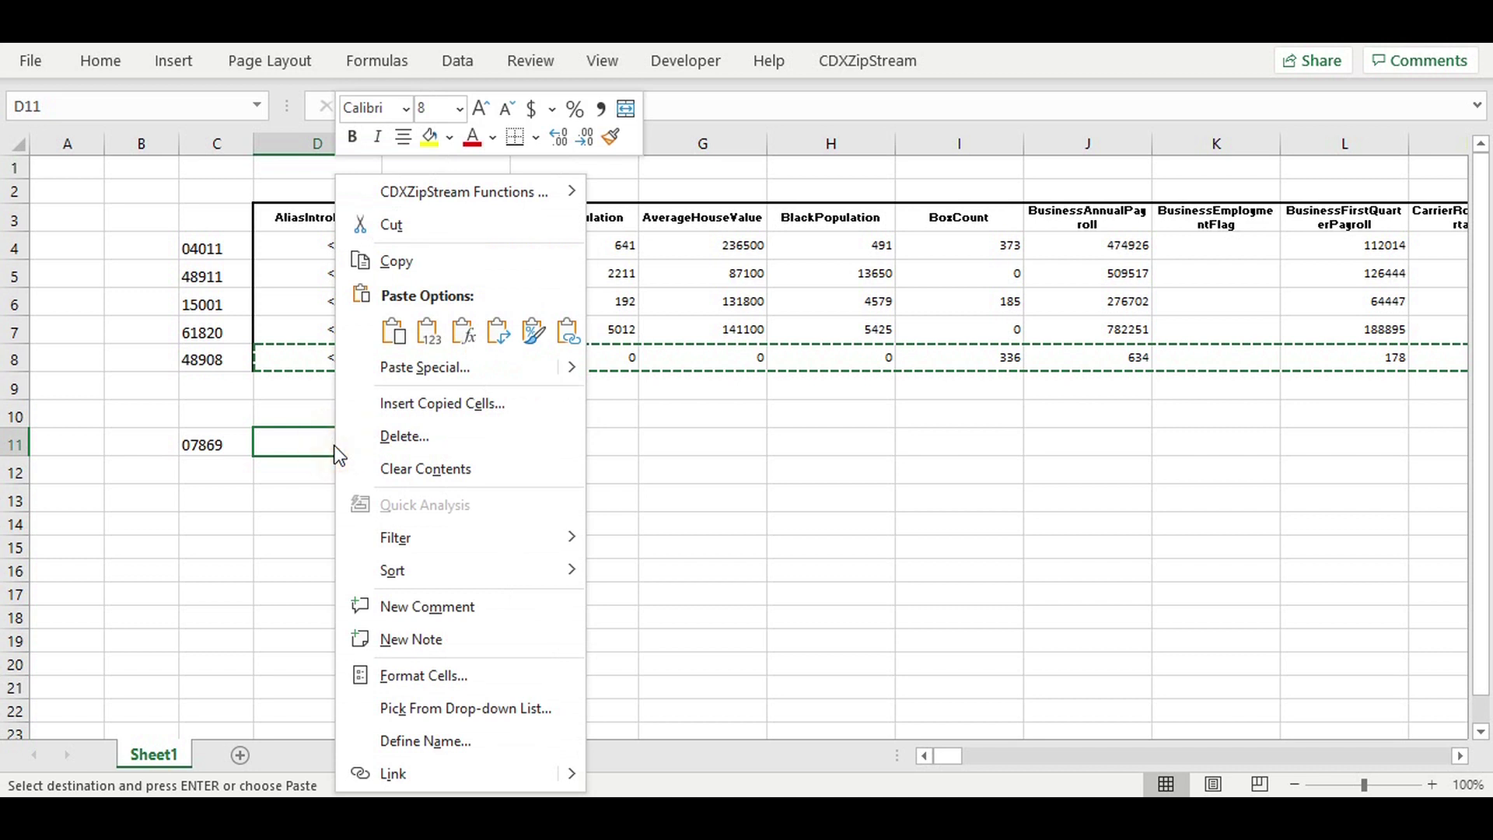
{"action": "left_click", "coordinate": [395, 334]}
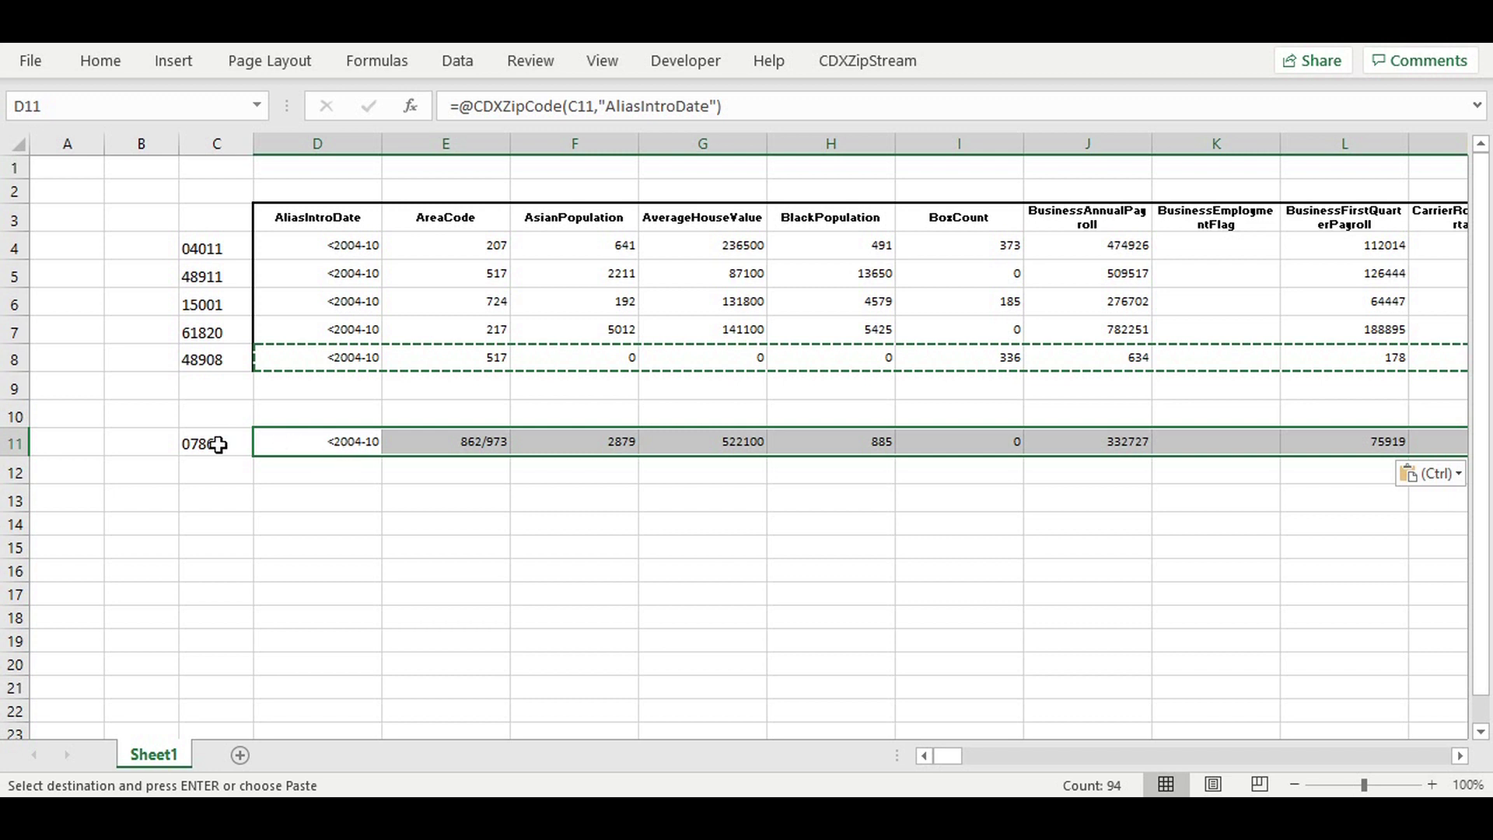
{"action": "left_click", "coordinate": [219, 524]}
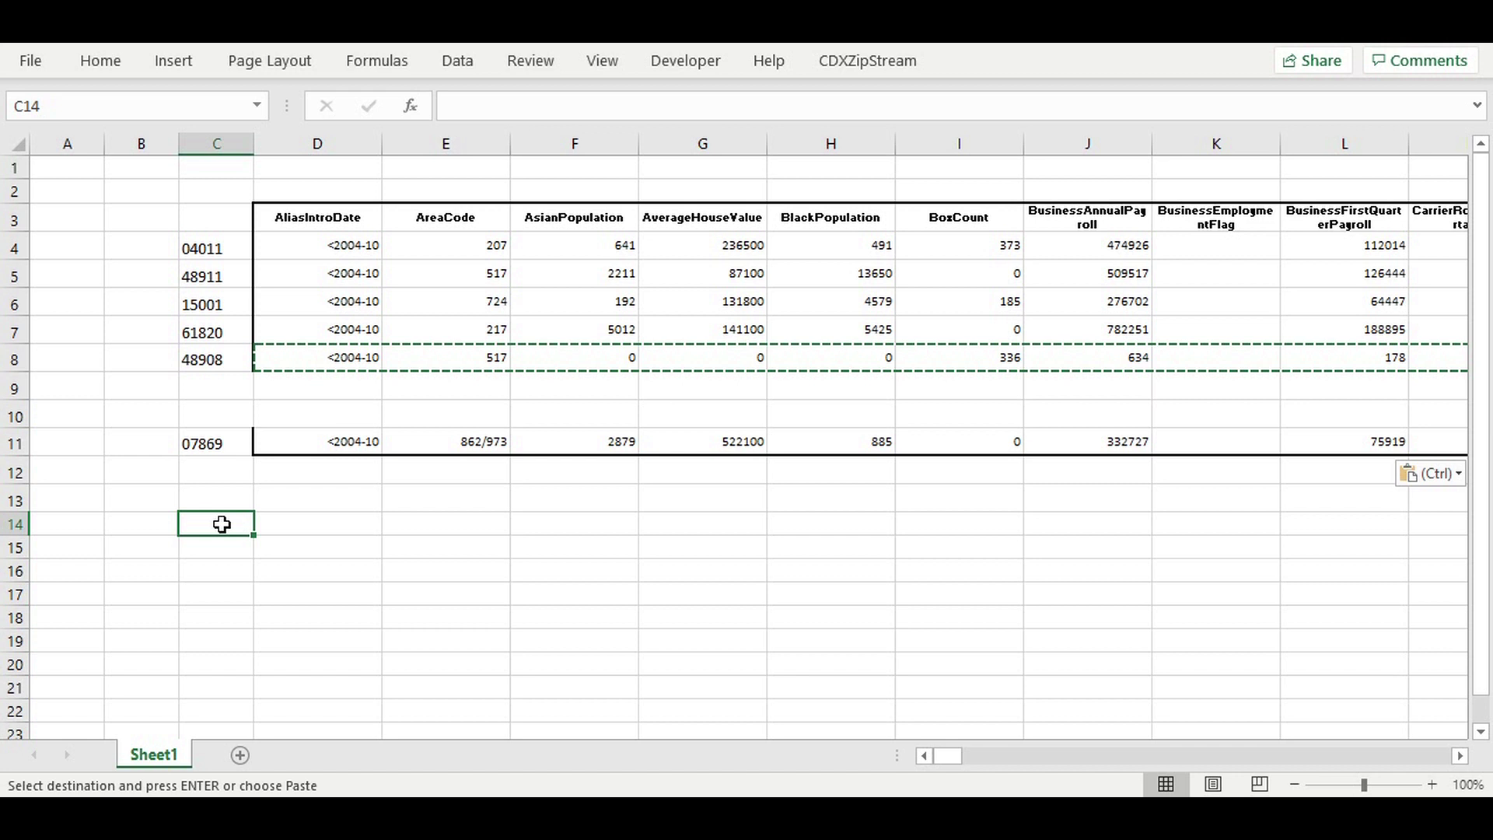
Enter zip code 07801 in C14 and rerun the last CDXZipStream query for it.
{"action": "type", "text": "'"}
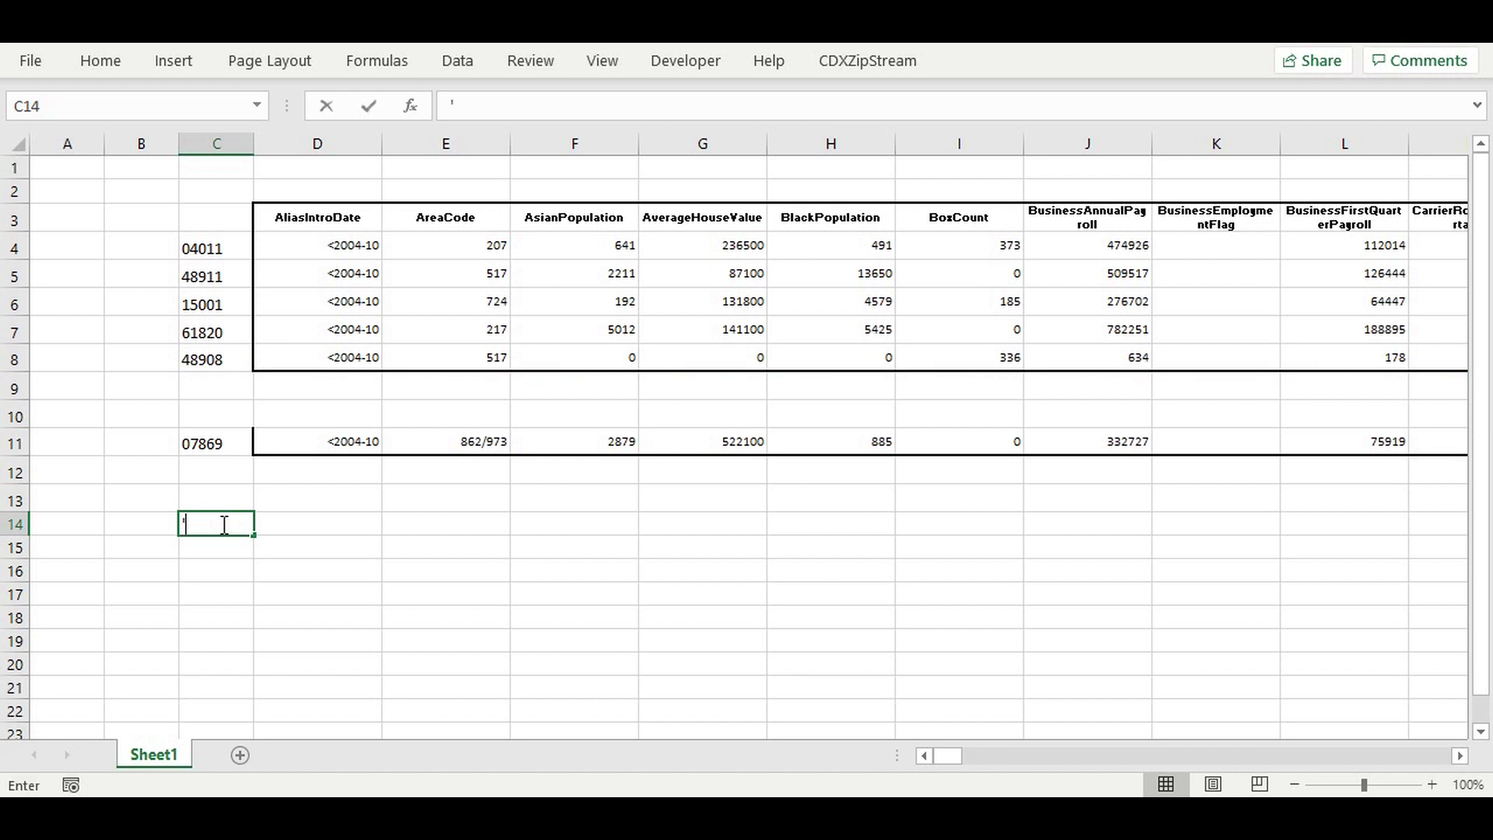
{"action": "type", "text": "07801"}
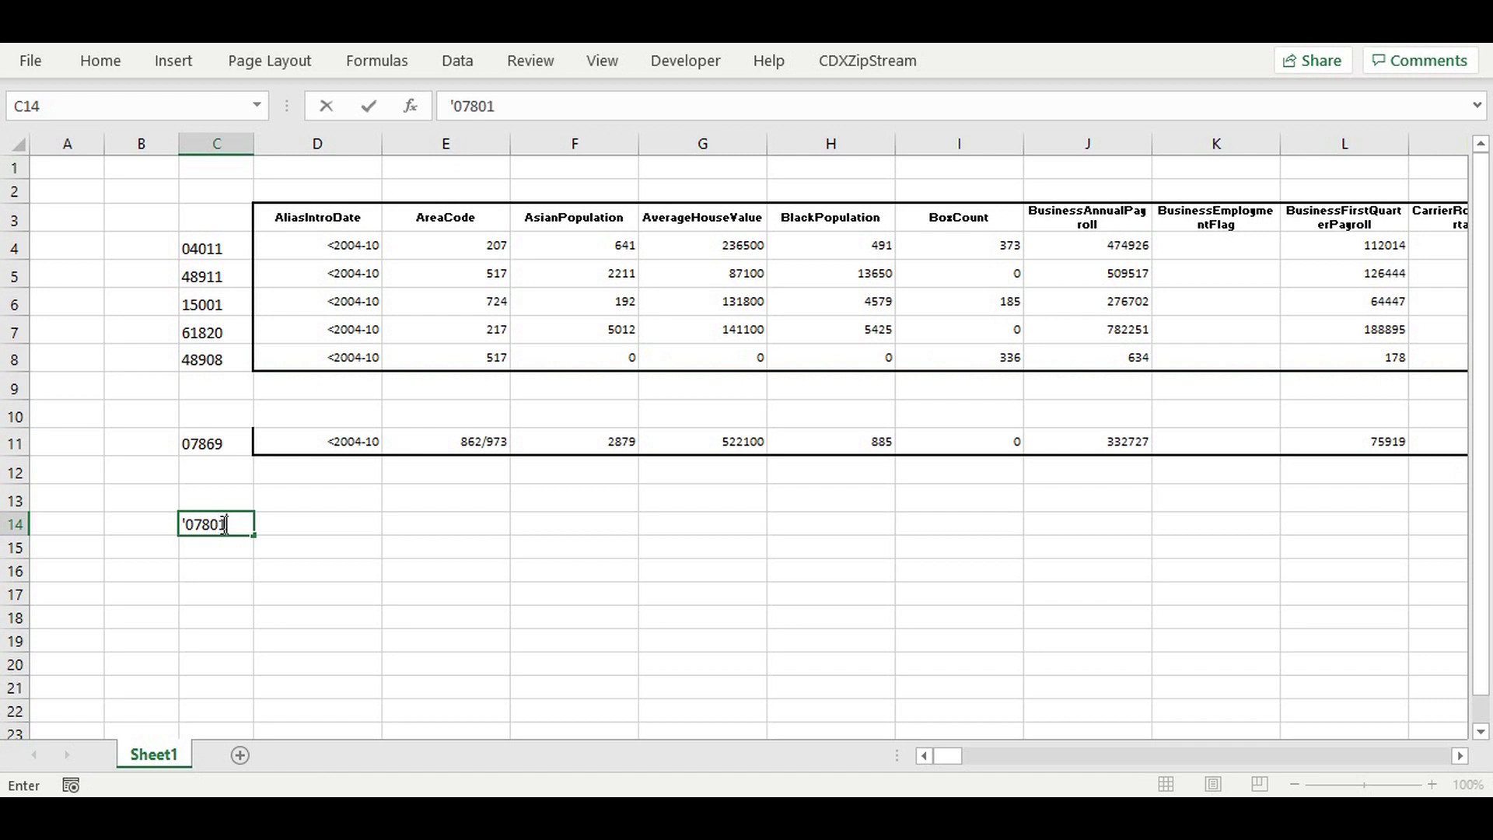
{"action": "key", "text": "Return"}
{"action": "left_click", "coordinate": [222, 524]}
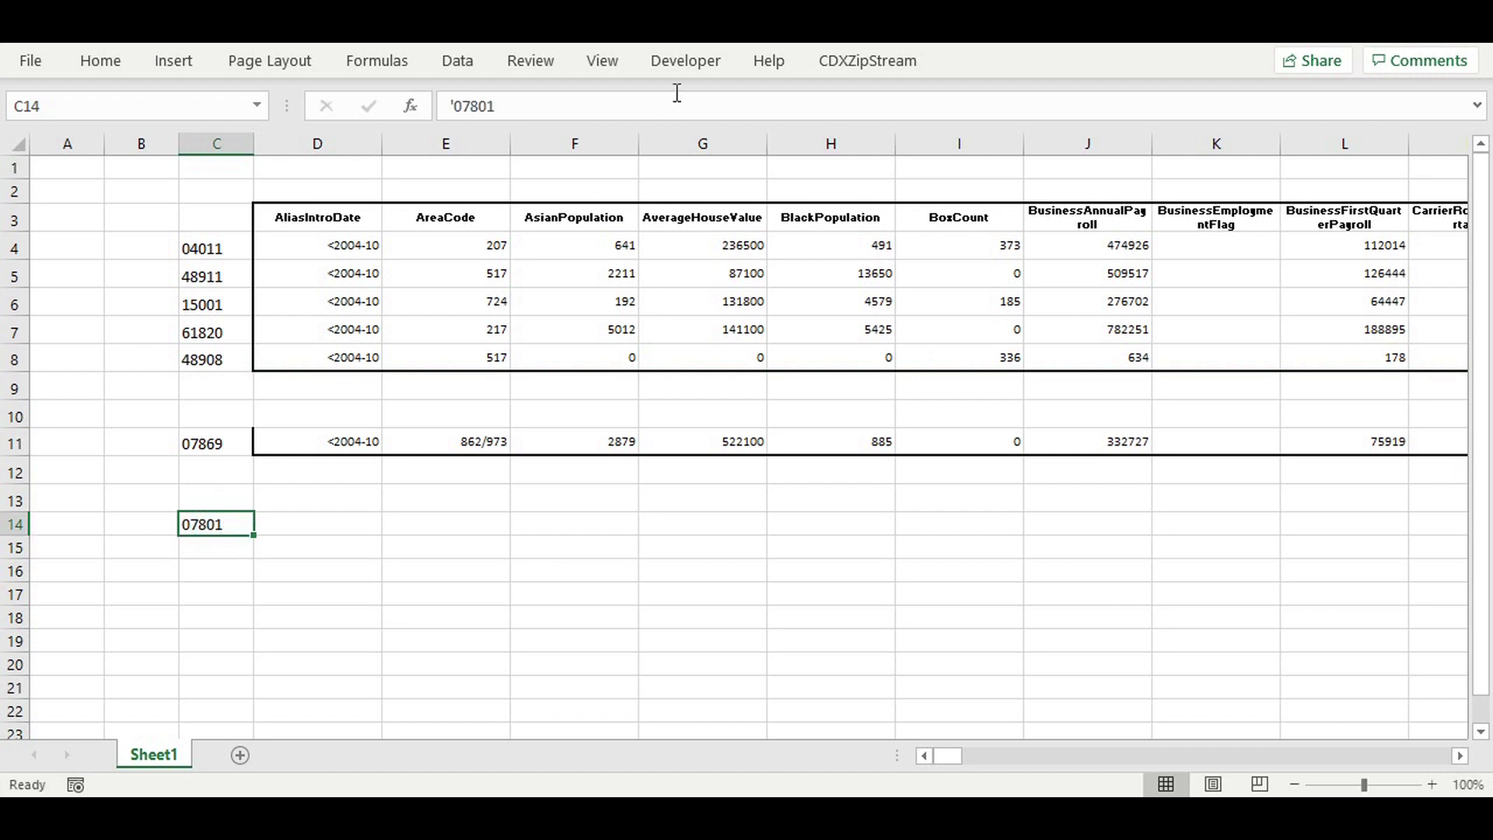
{"action": "left_click", "coordinate": [879, 66]}
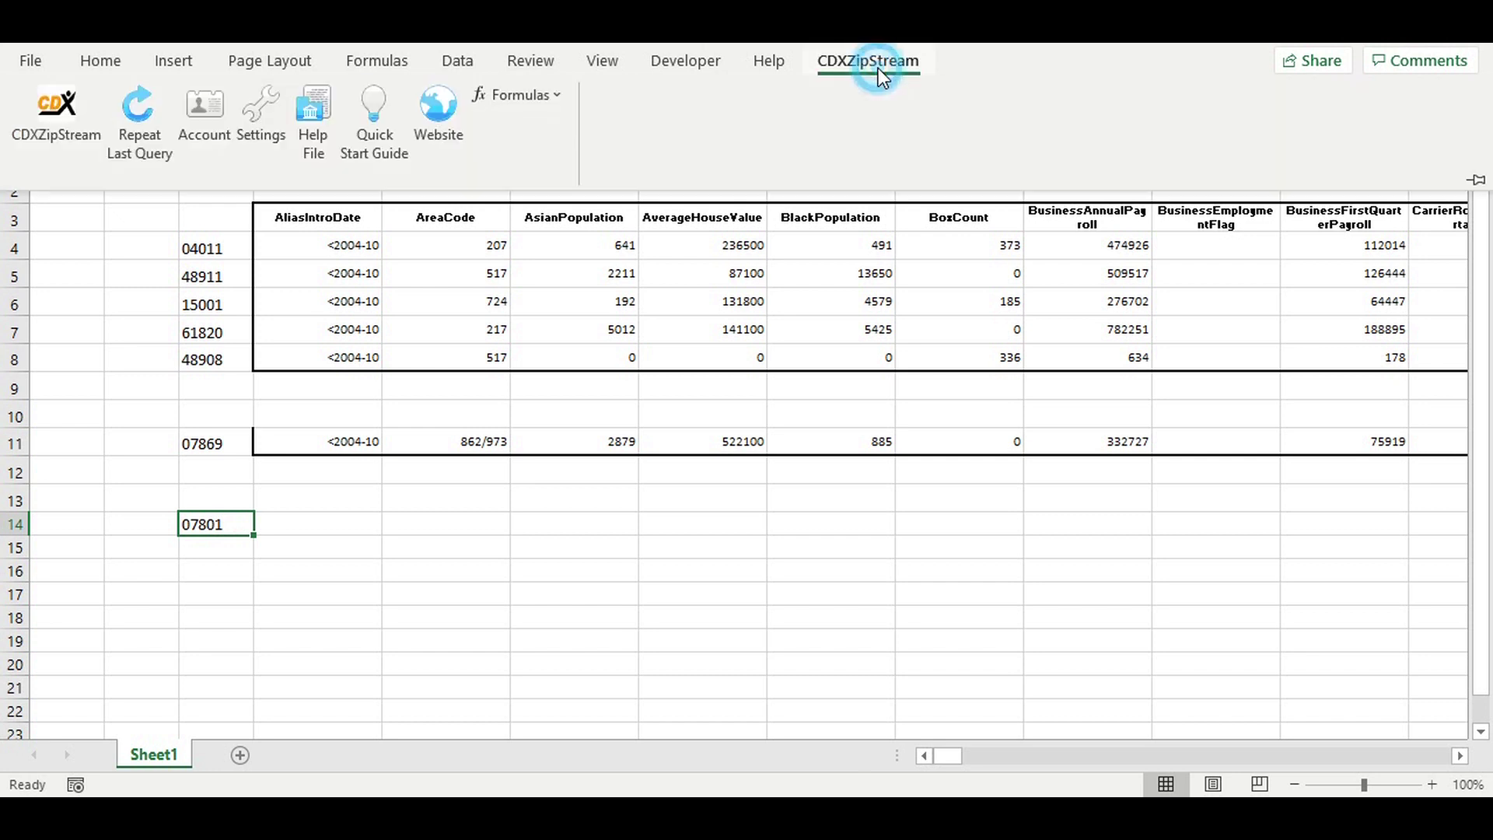
{"action": "left_click", "coordinate": [142, 117]}
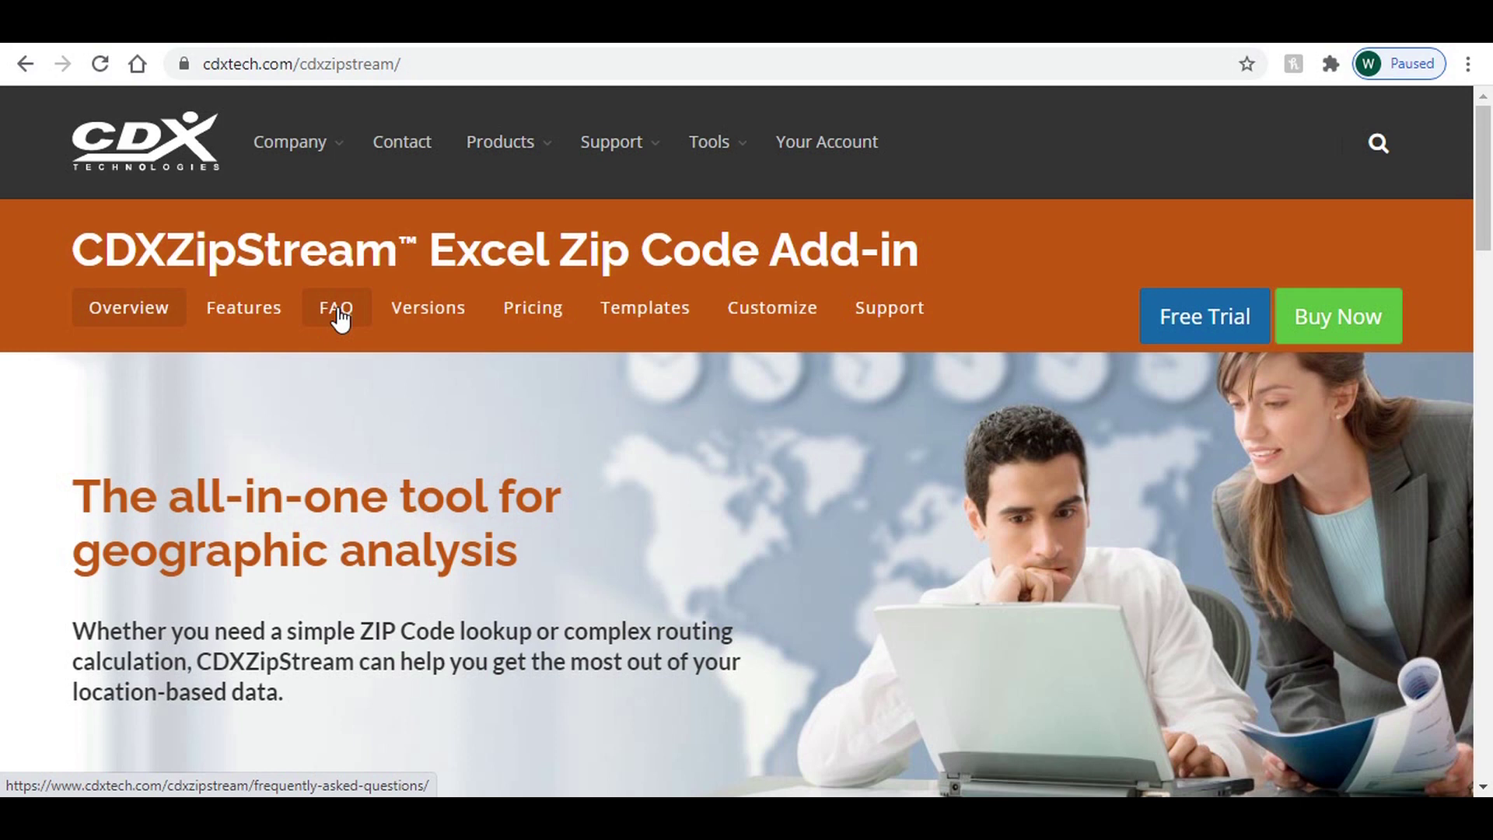
Go to the CDXZipStream Templates page listing free Excel templates.
{"action": "left_click", "coordinate": [636, 317]}
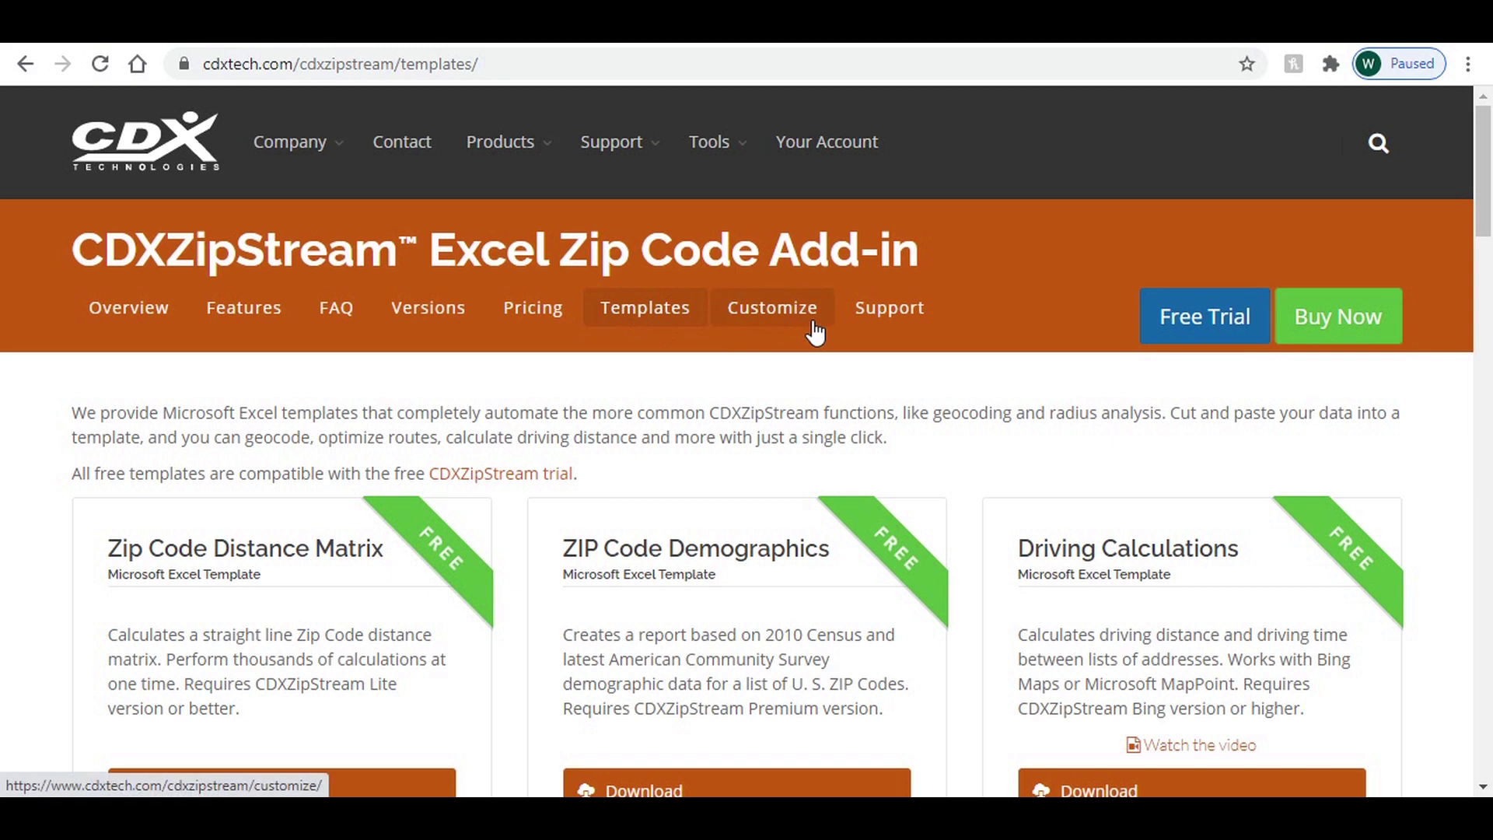
Go to the CDXZipStream Support page with its tutorial topics.
{"action": "left_click", "coordinate": [886, 317]}
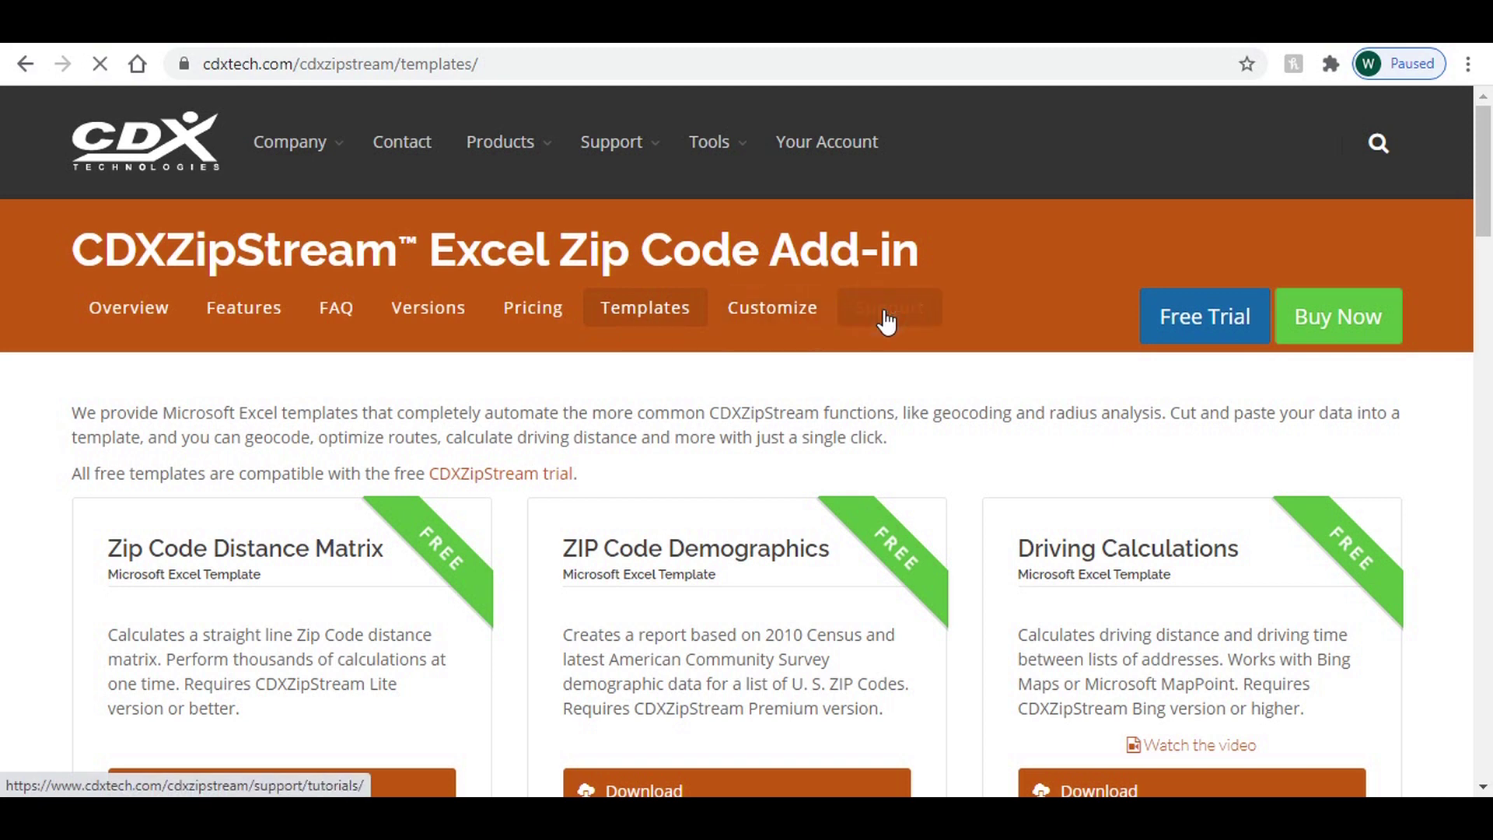